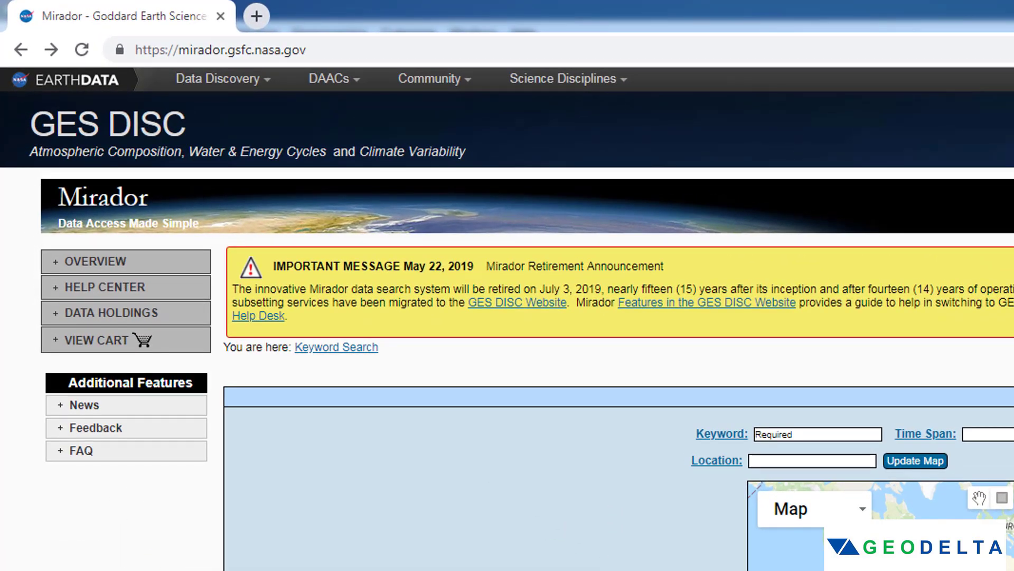
Open the TRMM project from the available data sets listed on the Mirador home page.
left_click_drag(330, 49, 140, 44)
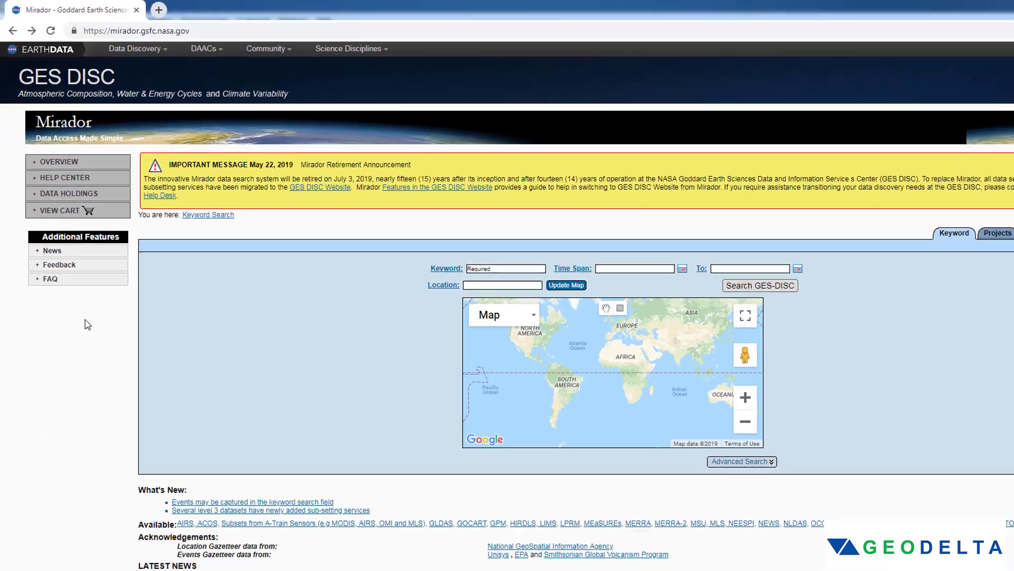
left_click(142, 514)
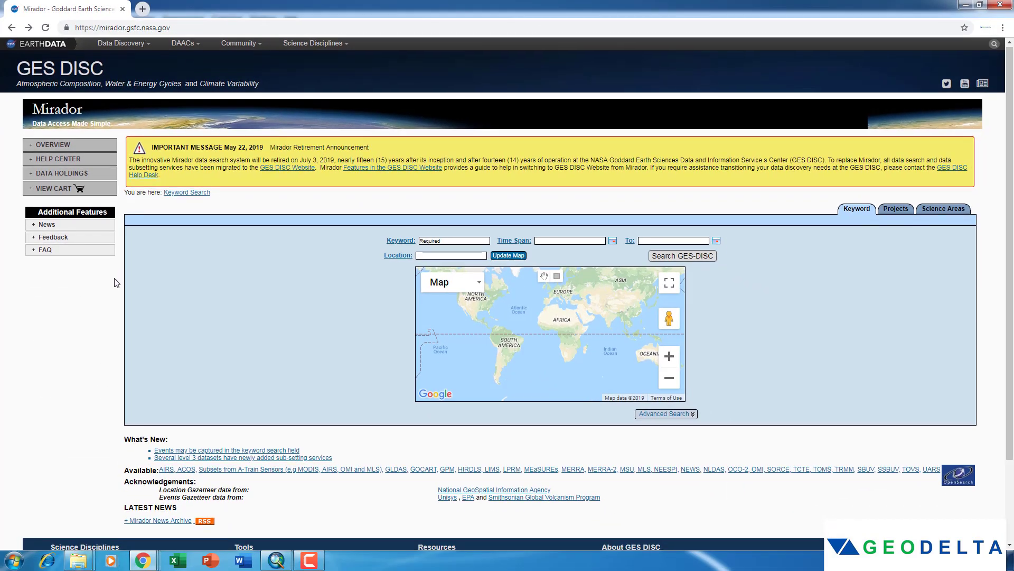
scroll(116, 285, "down", 3)
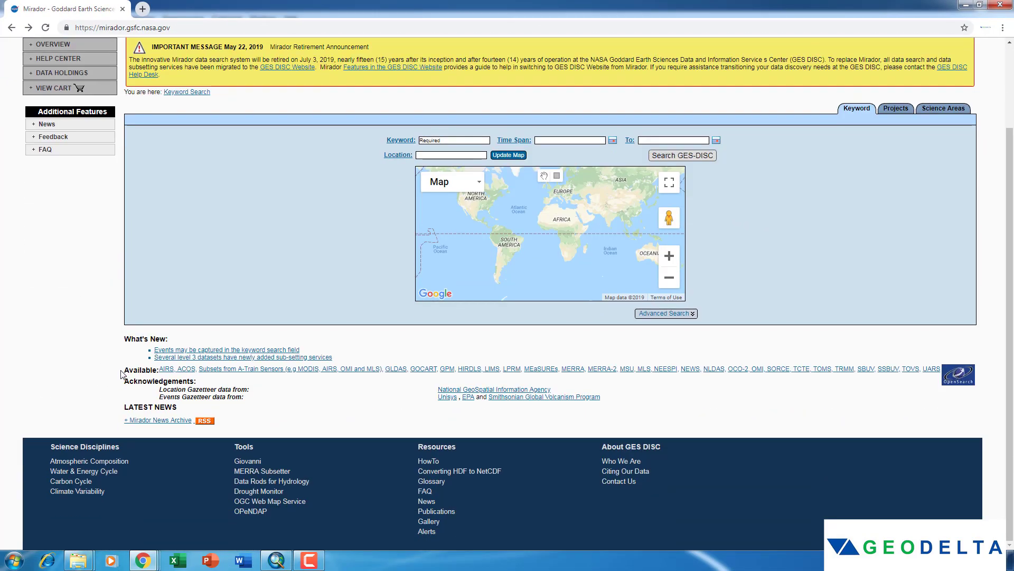
left_click_drag(127, 373, 144, 372)
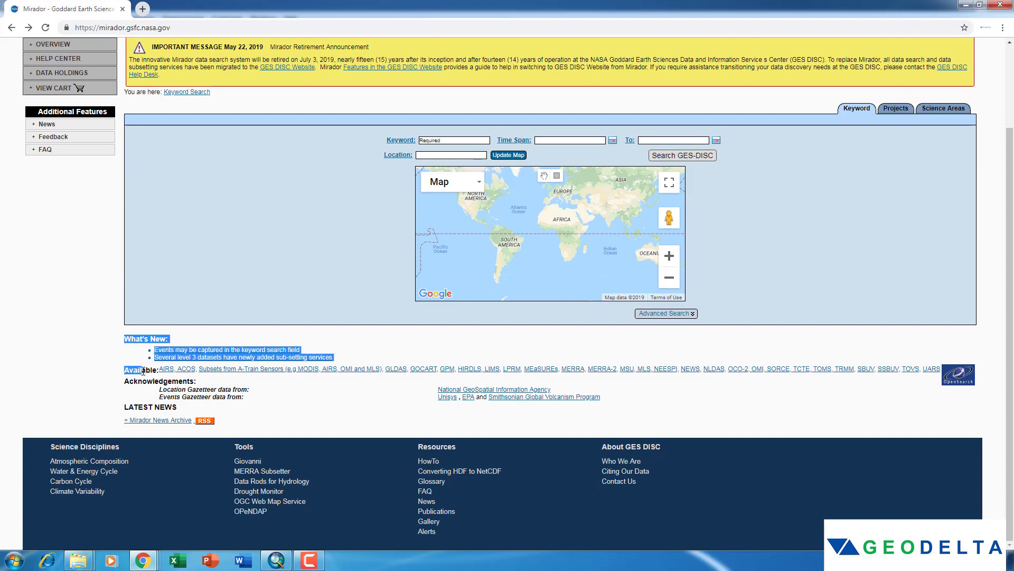
left_click(222, 377)
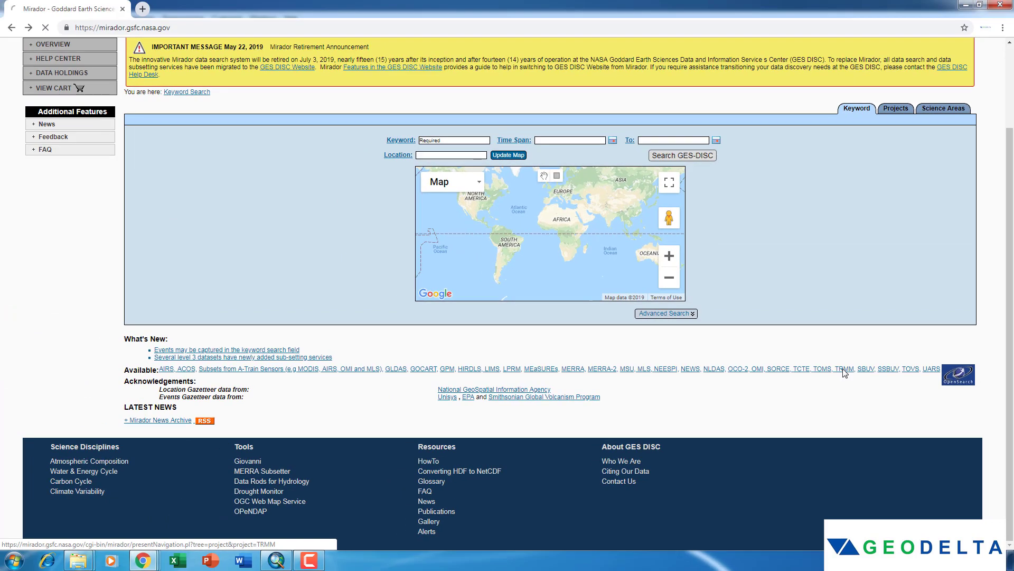
left_click(775, 298)
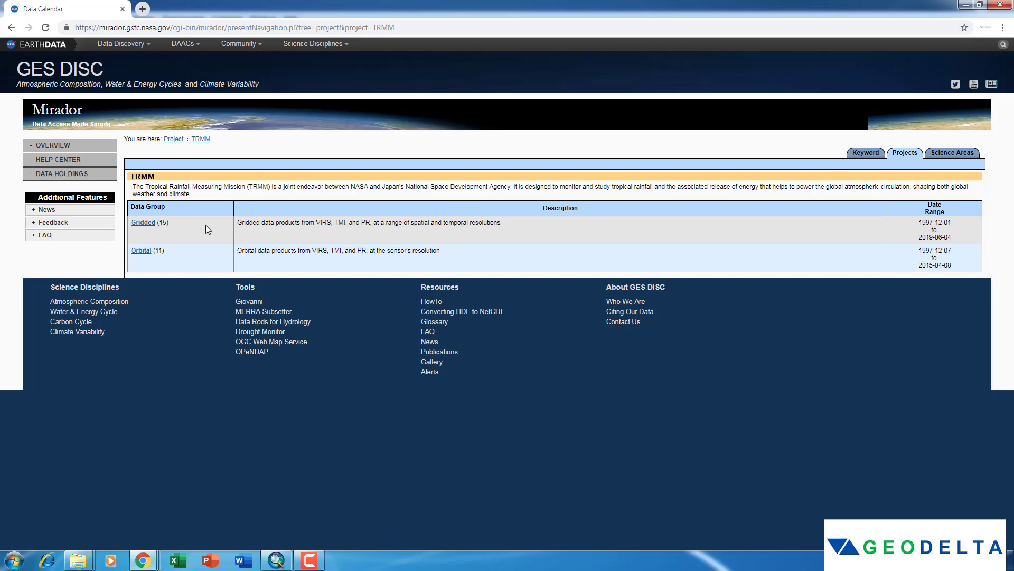
Open the Gridded TRMM data group and its 3B42: 3-Hour 0.25 x 0.25 degree merged data set.
left_click(147, 224)
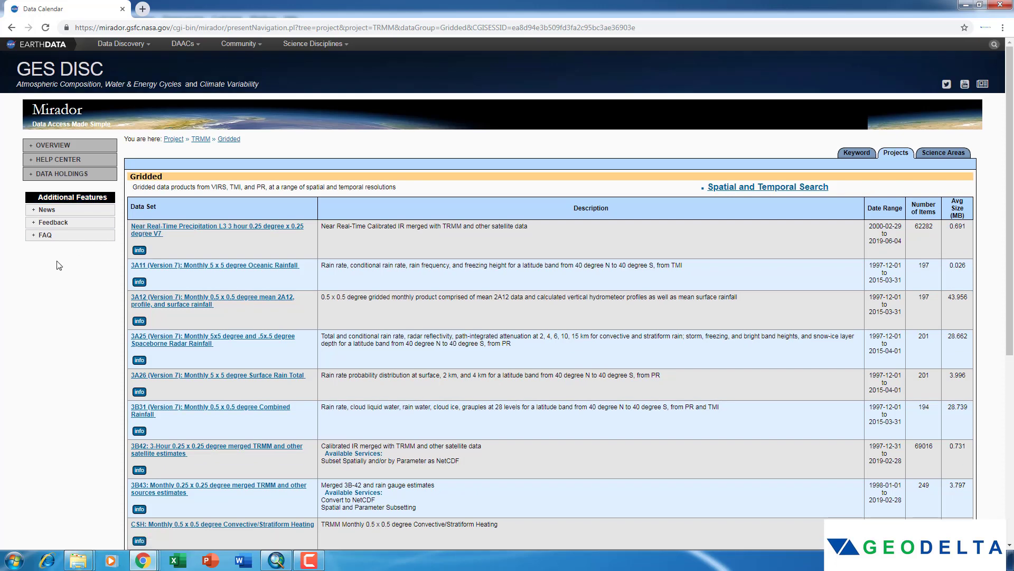
scroll(60, 258, "down", 2)
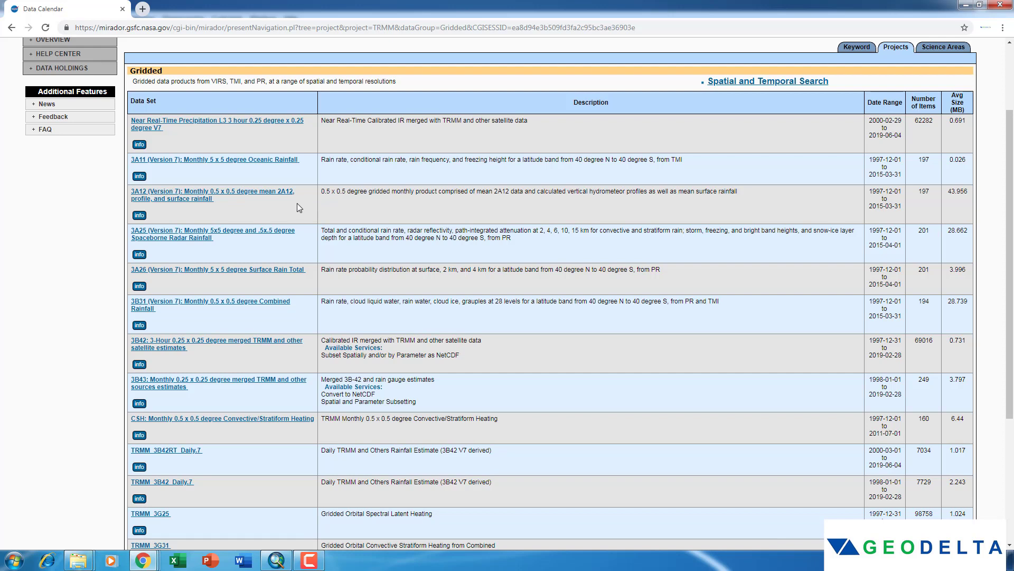
scroll(296, 204, "down", 1)
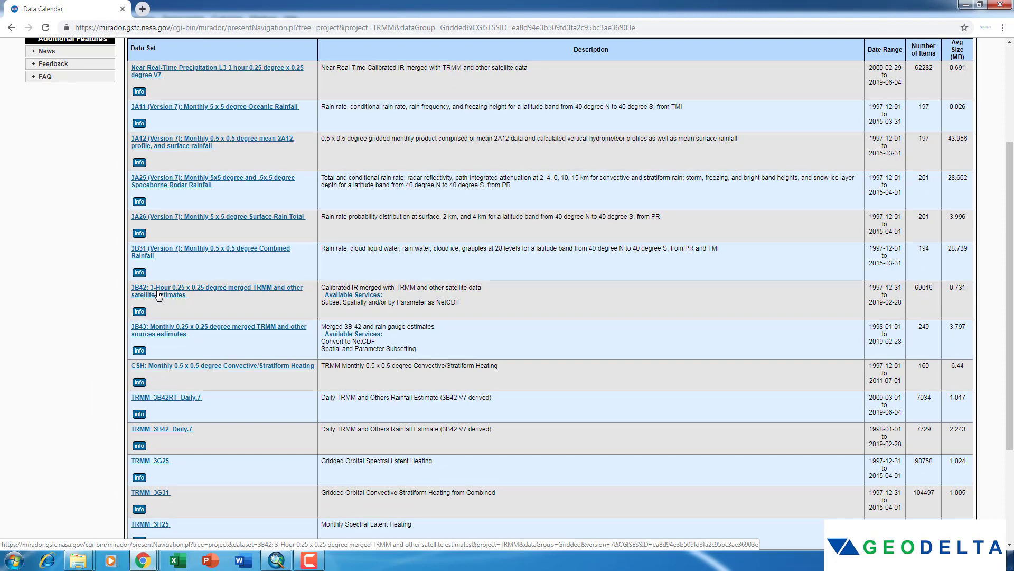
left_click(158, 295)
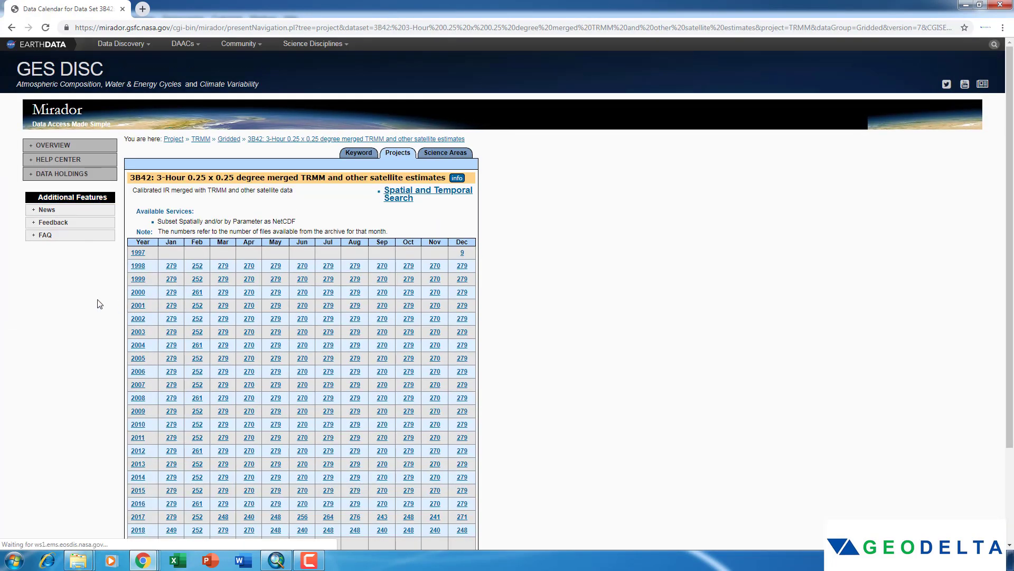
Open the 3B42 file listing for 9 April 2003 through the data set's year and month calendar.
scroll(100, 299, "down", 1)
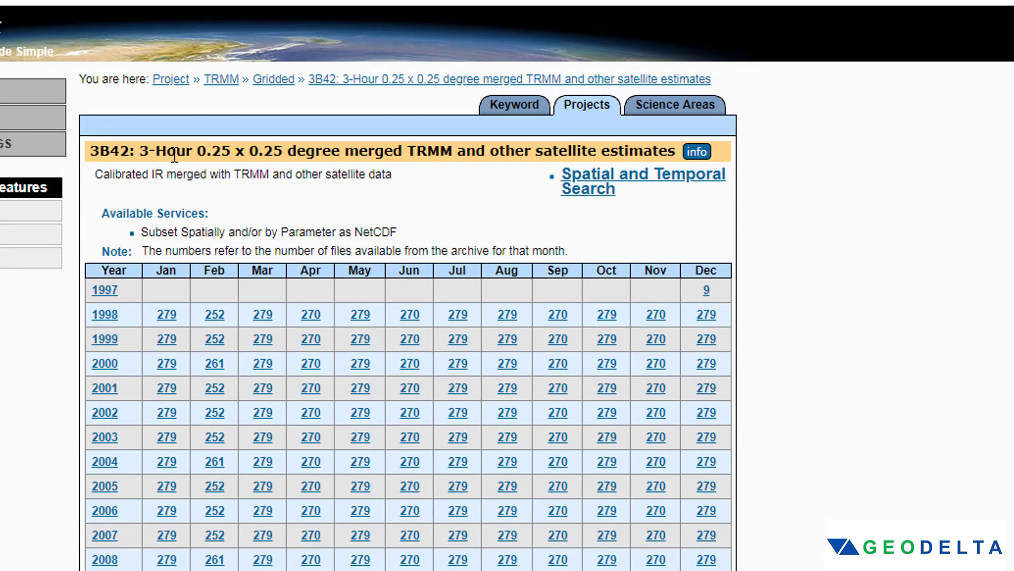
left_click_drag(198, 151, 288, 159)
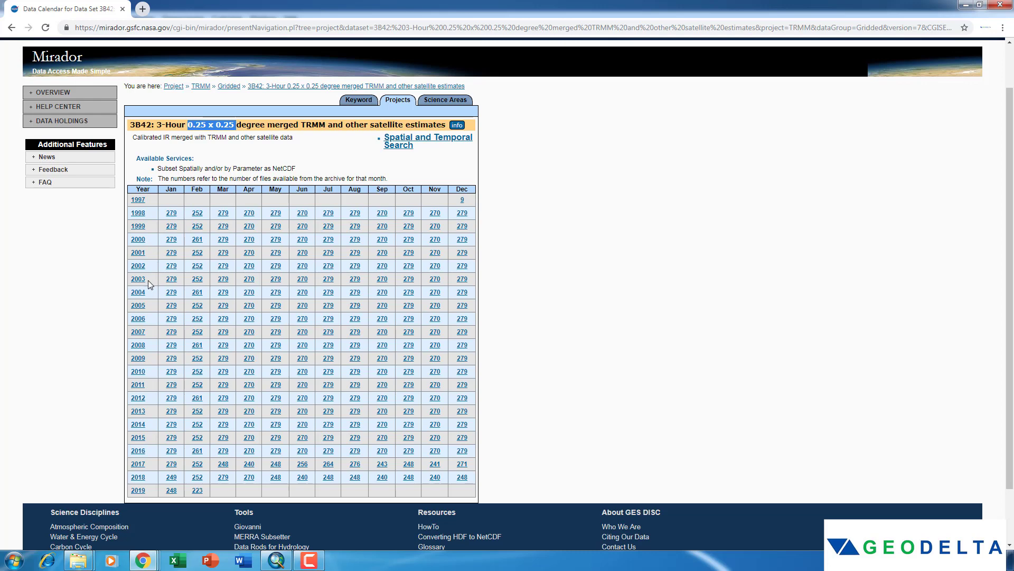
left_click(250, 279)
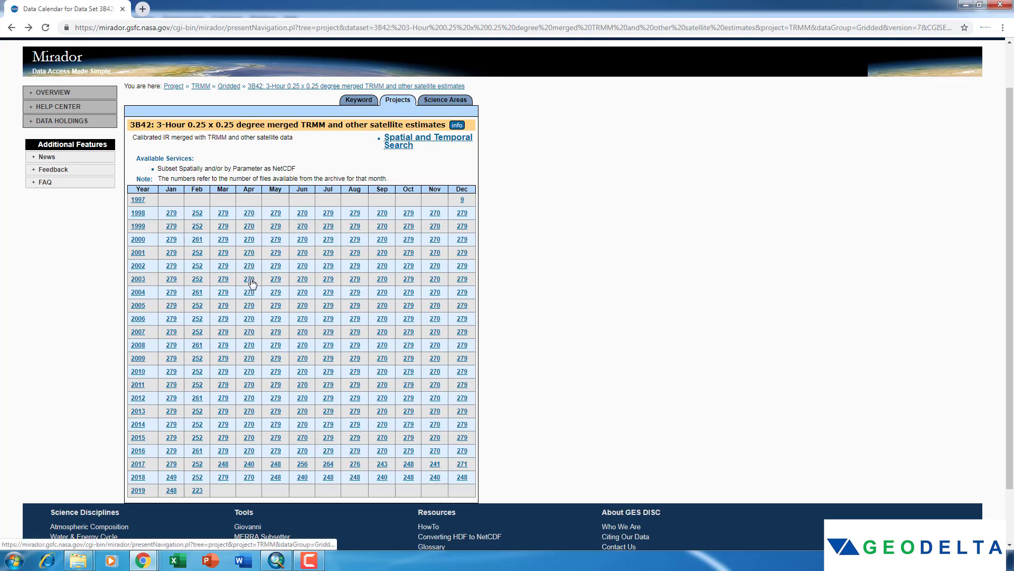
left_click(252, 282)
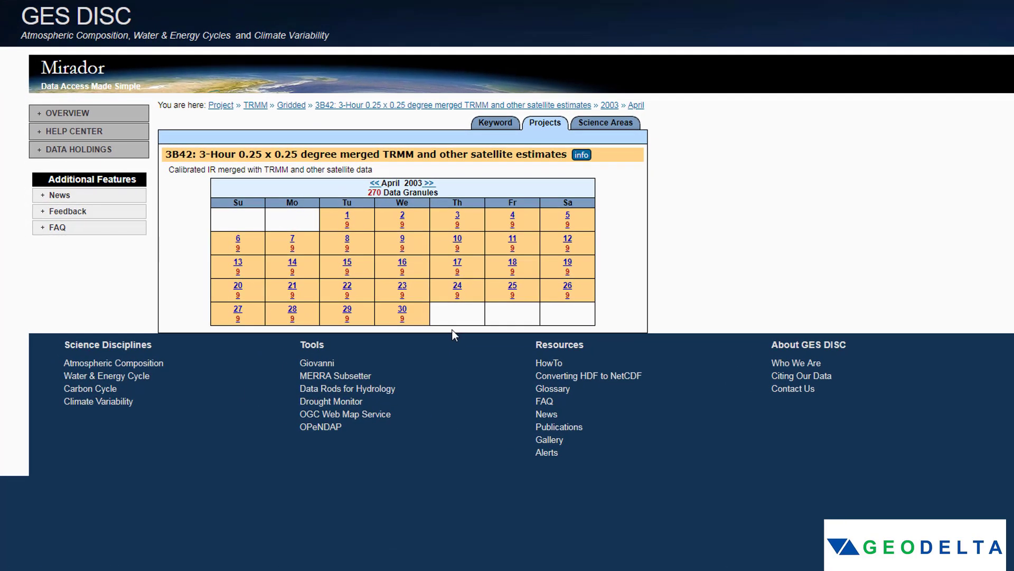
left_click(404, 242)
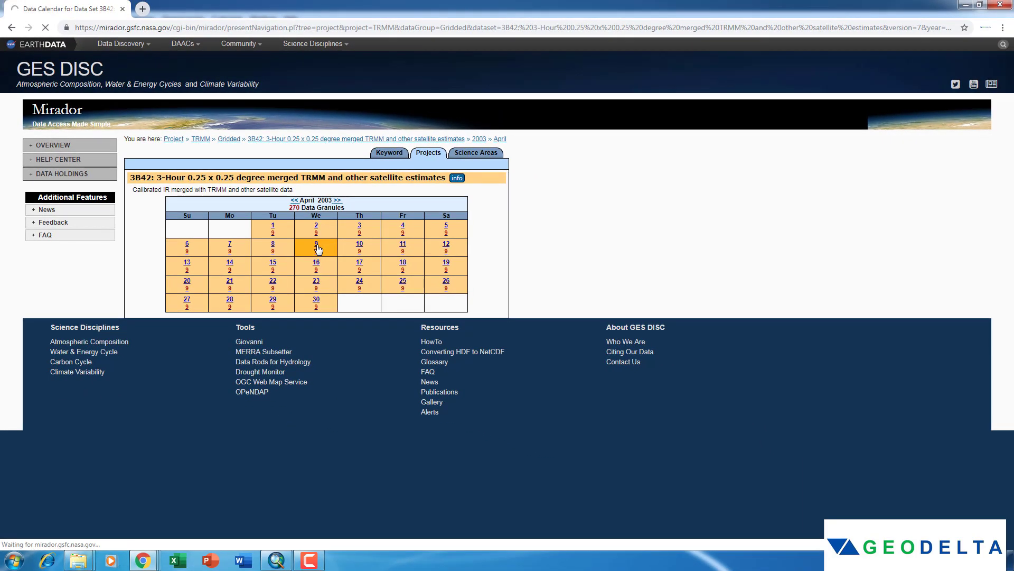
Examine the start times of the 3-hourly 3B42 files listed for 9 April 2003.
scroll(344, 336, "down", 2)
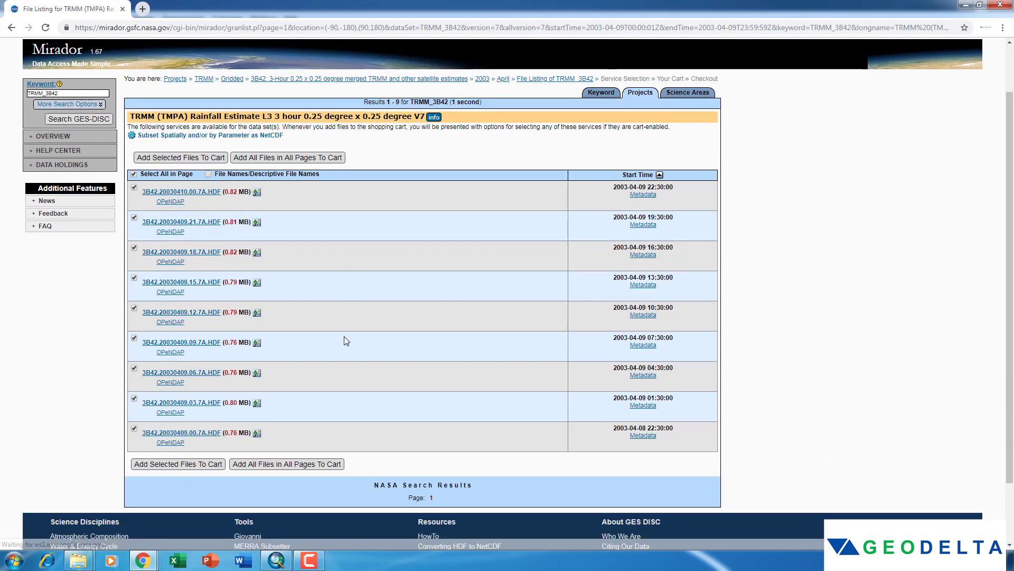
scroll(341, 317, "up", 1)
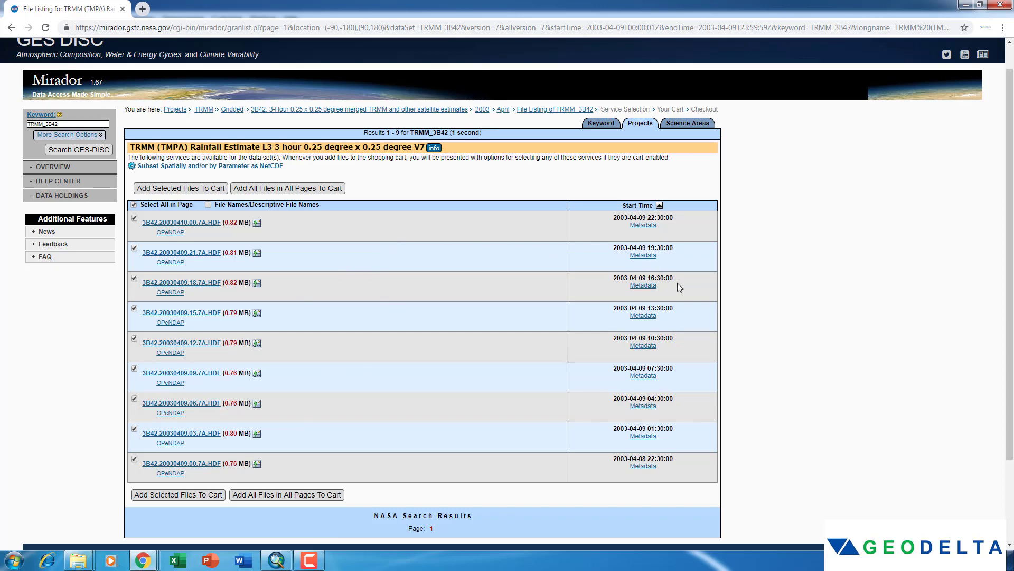
left_click_drag(674, 278, 653, 307)
left_click_drag(674, 278, 653, 276)
left_click(671, 308)
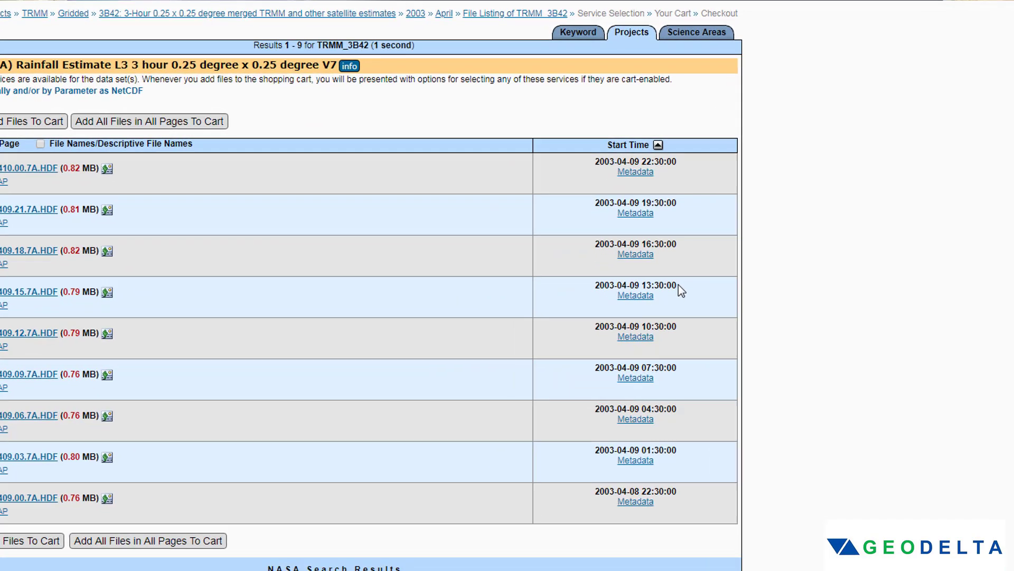
left_click_drag(678, 284, 642, 284)
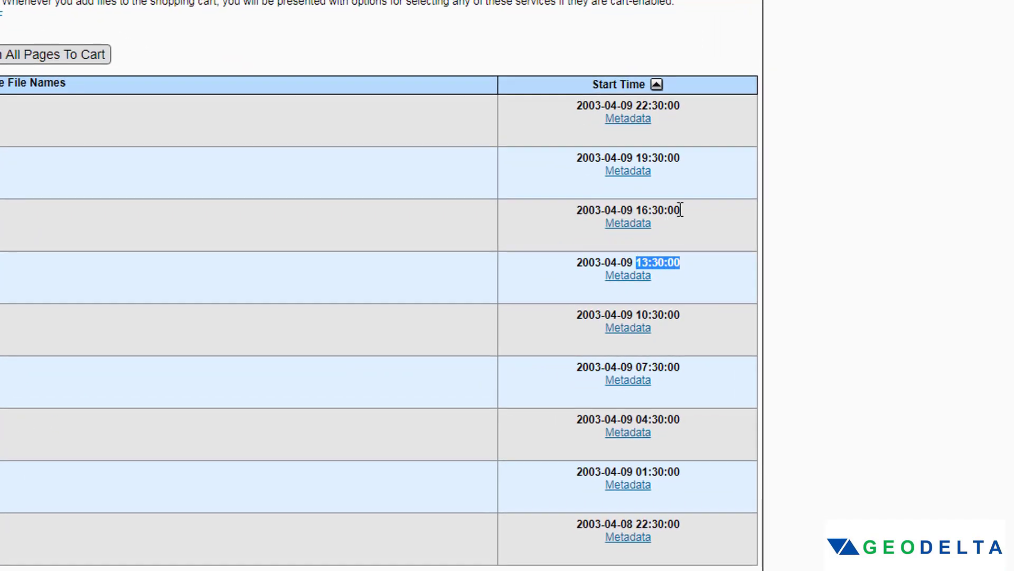
left_click_drag(680, 210, 636, 210)
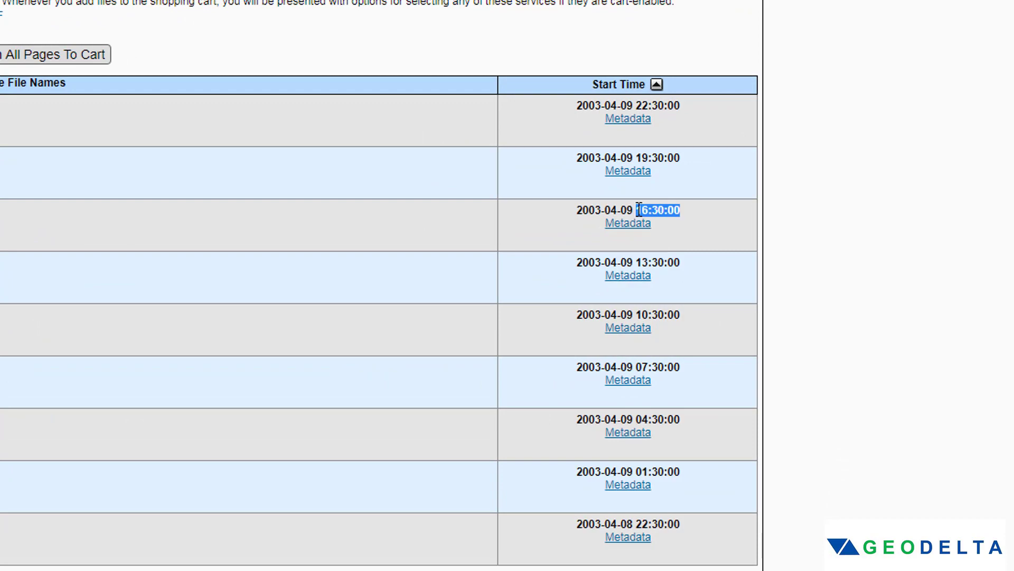
left_click(681, 160)
left_click_drag(681, 159, 636, 158)
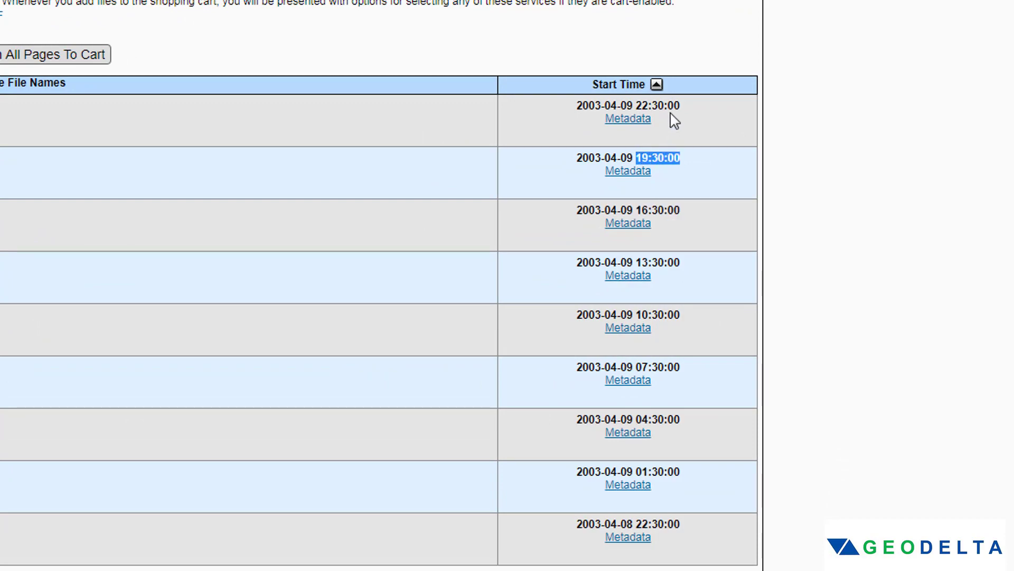
left_click_drag(681, 106, 647, 107)
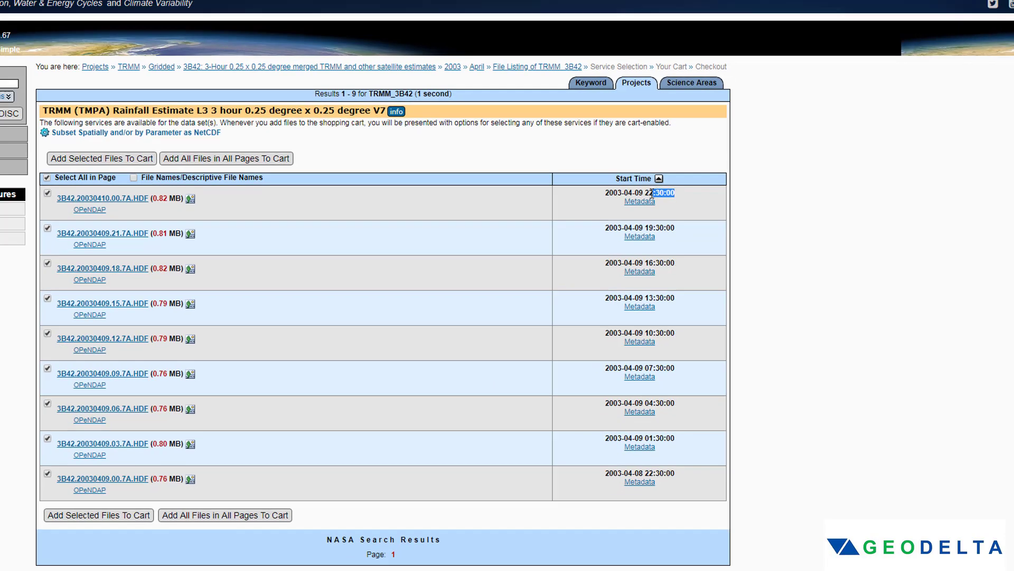
left_click_drag(652, 194, 645, 192)
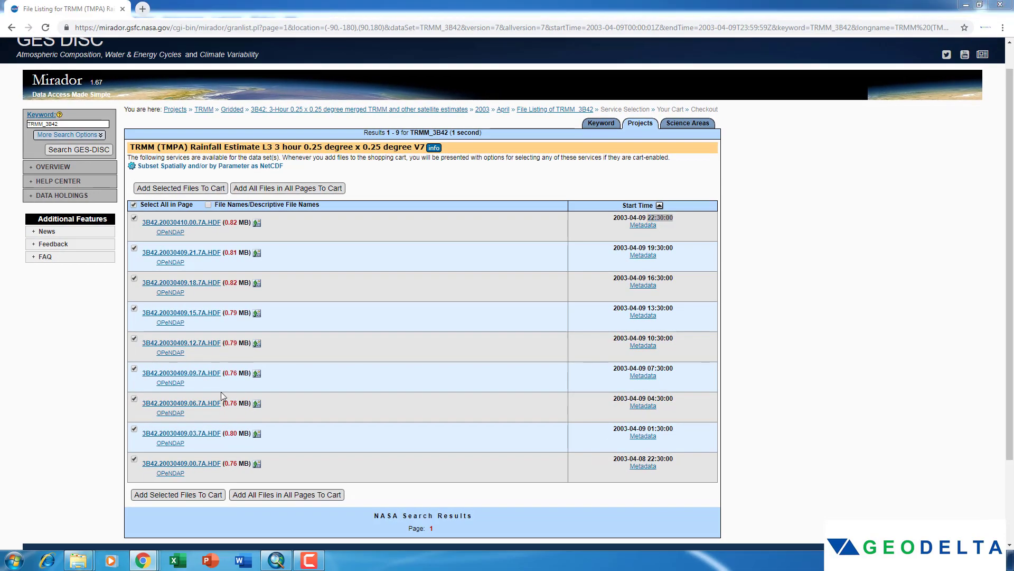
Open the OPeNDAP access form for 3B42.20030409.09.7A.HDF and download the data set as NetCDF 4.
left_click(173, 384)
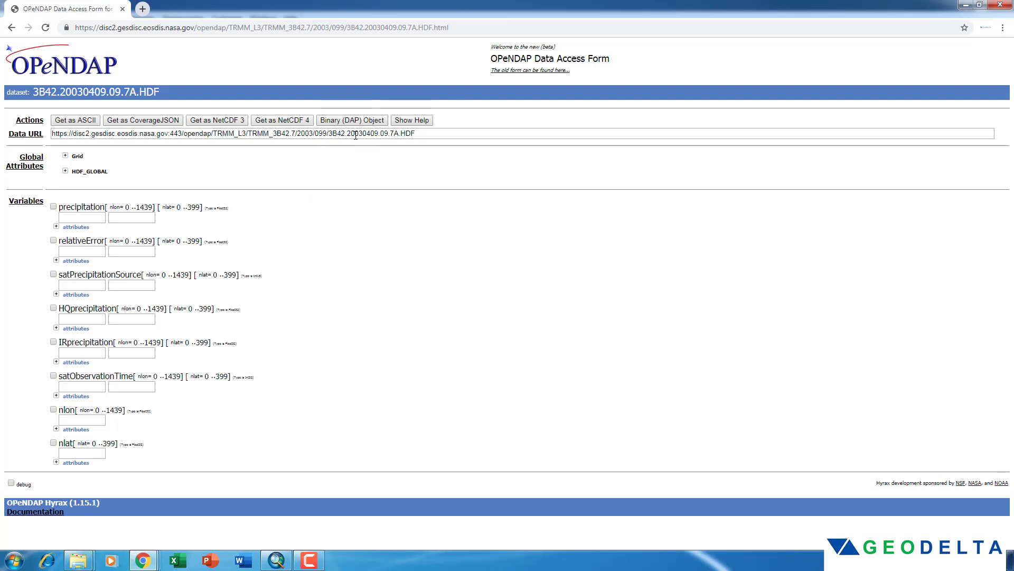
left_click(290, 121)
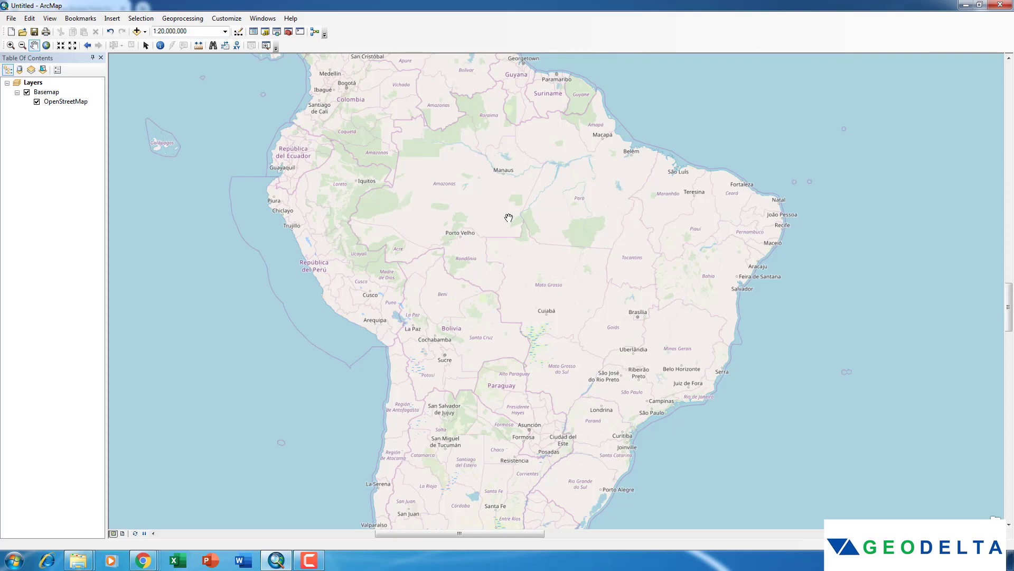
Switch to ArcMap, open the Make NetCDF Raster Layer tool from the Multidimension toolbox, and reposition and enlarge its dialog.
left_click(289, 36)
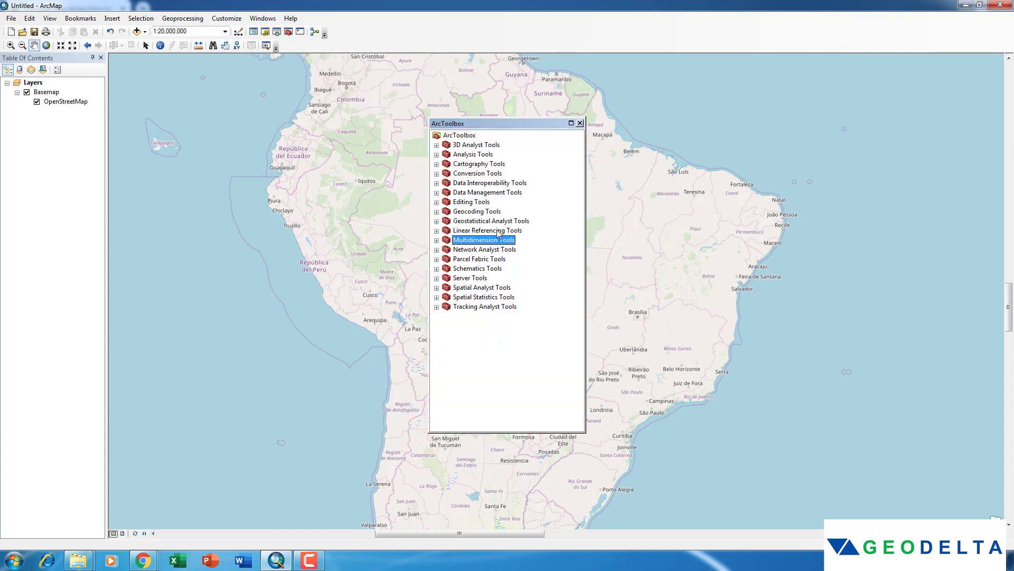
double_click(472, 242)
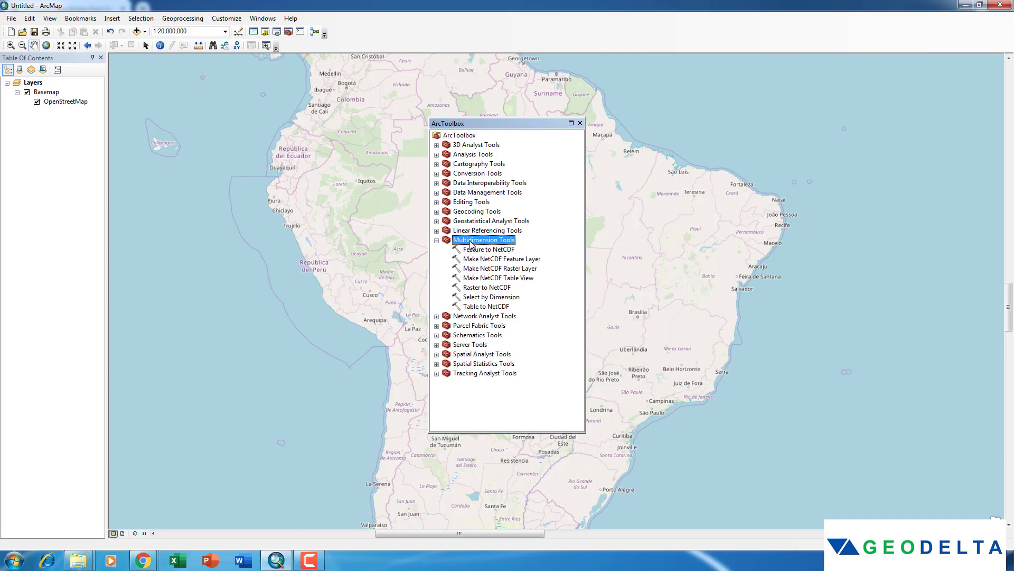
left_click(491, 269)
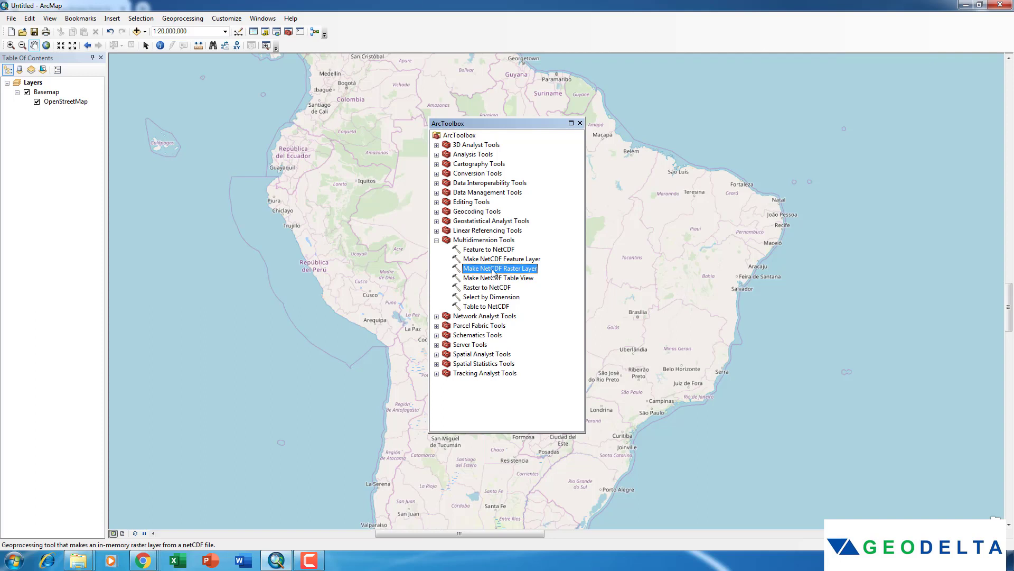
double_click(493, 269)
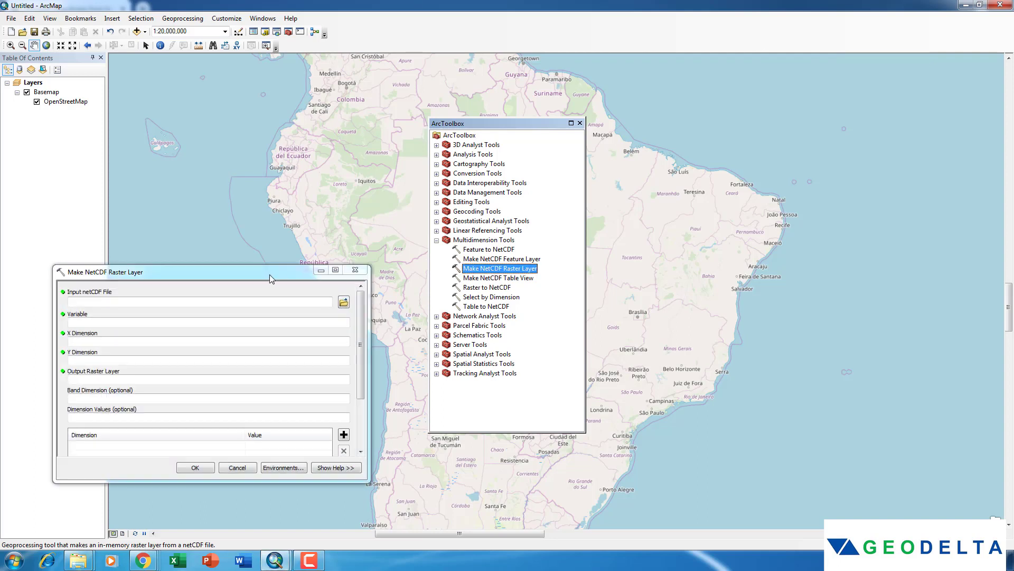
left_click_drag(267, 267, 267, 142)
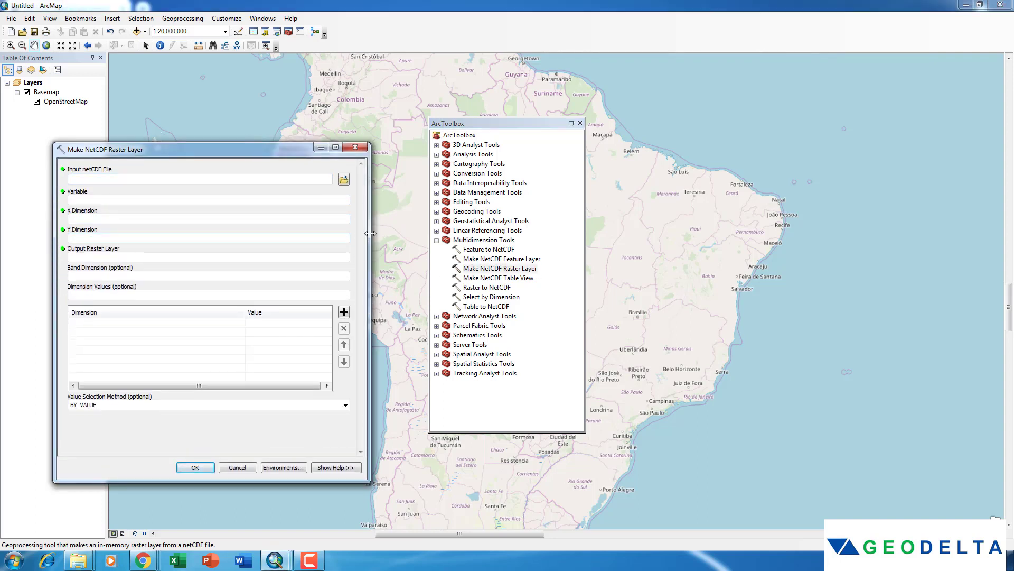
left_click_drag(368, 233, 438, 233)
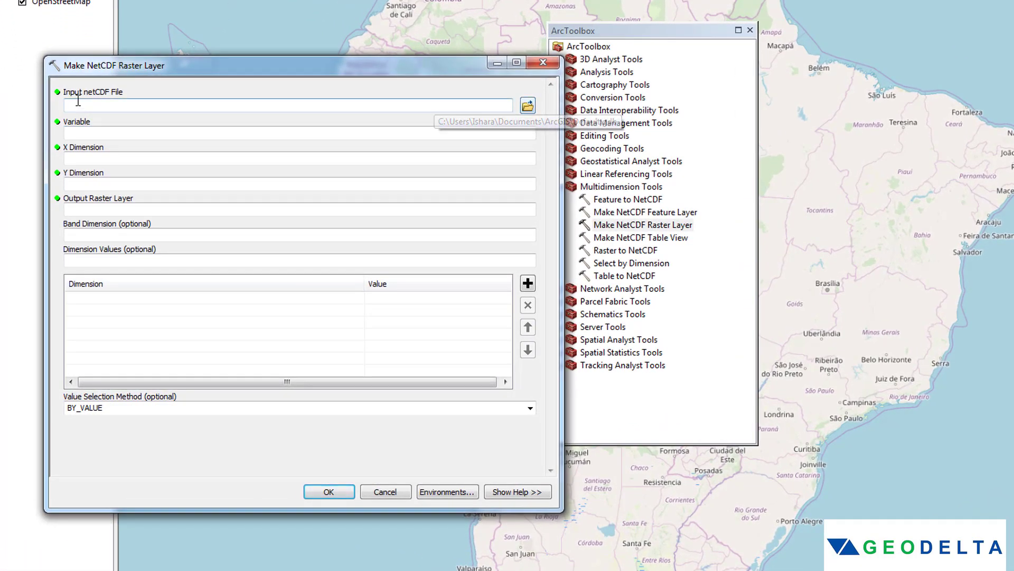
Set the input netCDF file to 3B42.20030408.18.7A.HDF.nc4 from the Download TRMM Data folder.
left_click(528, 106)
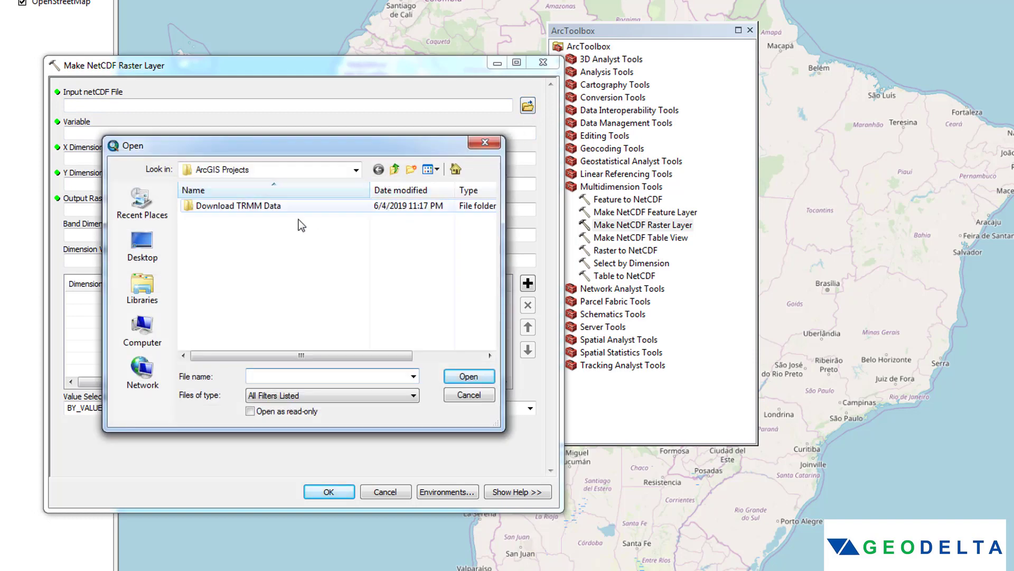
double_click(260, 212)
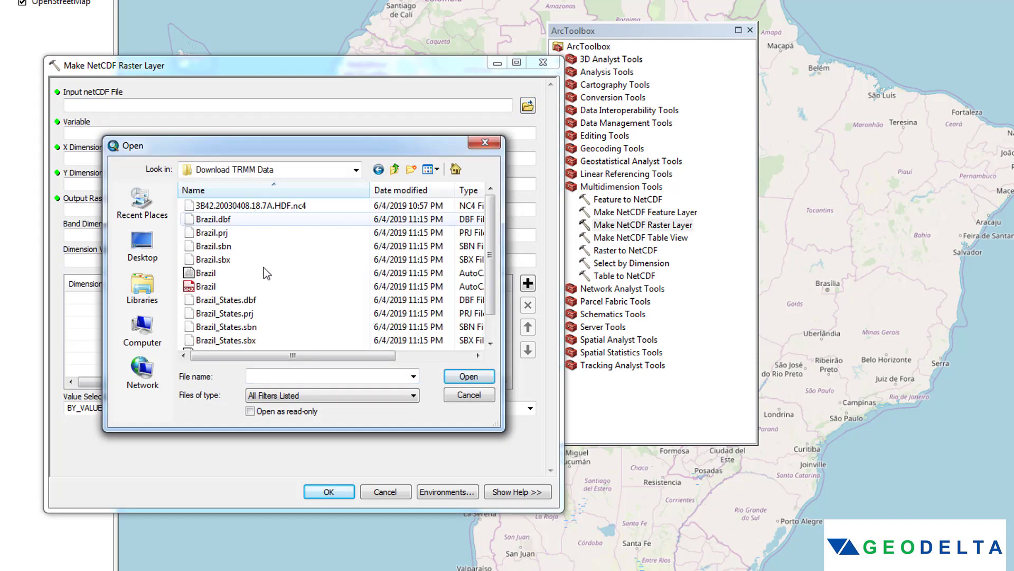
left_click(262, 206)
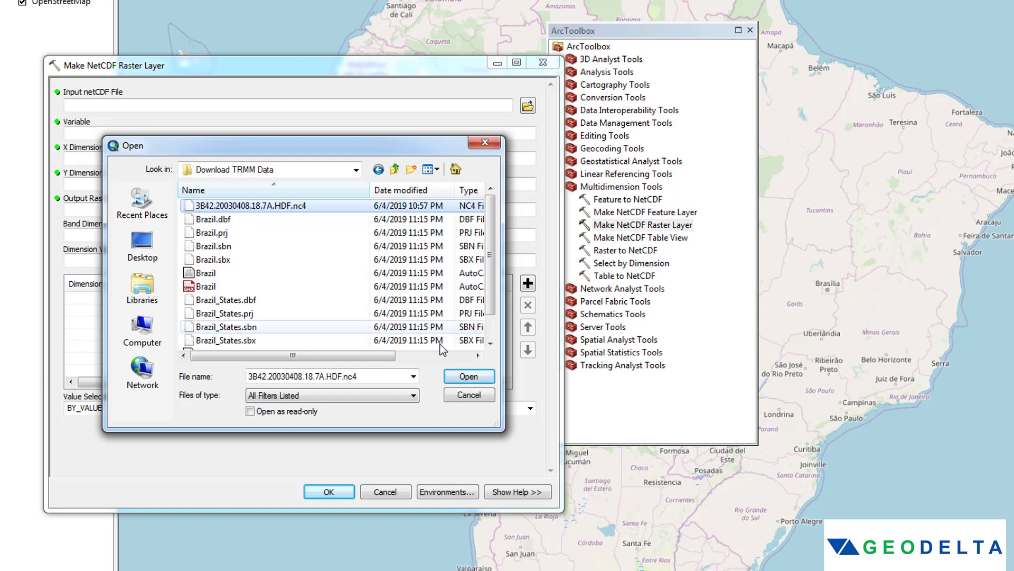
left_click(462, 378)
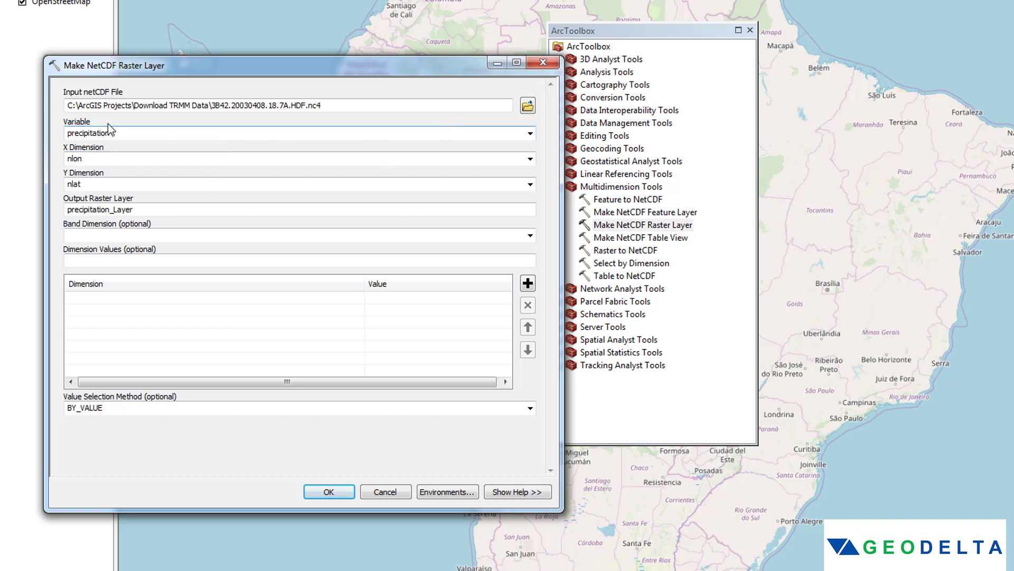
Select precipitation as the variable, run Make NetCDF Raster Layer, and close the ArcToolbox window.
left_click(530, 133)
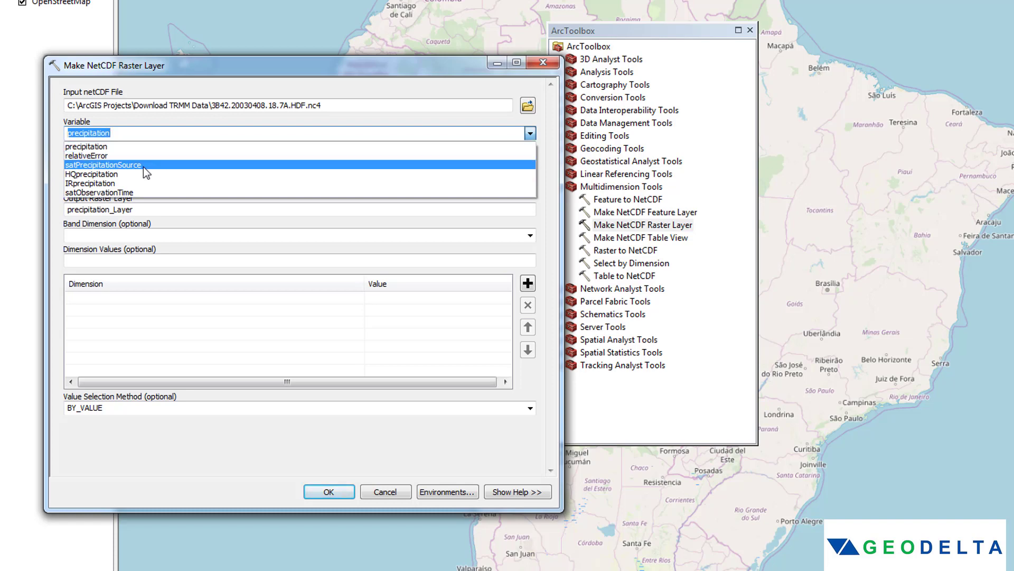
left_click(102, 148)
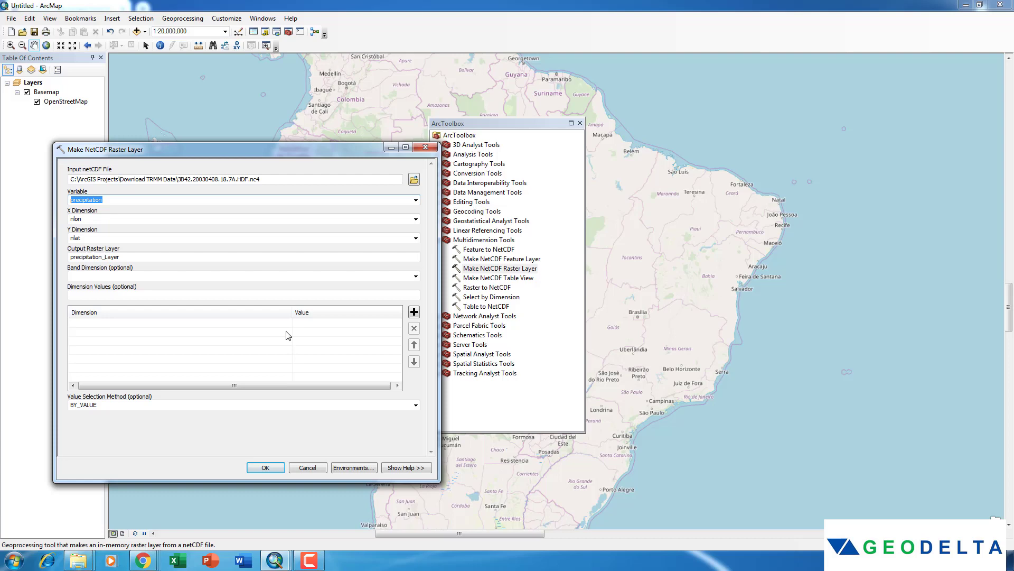
left_click(270, 465)
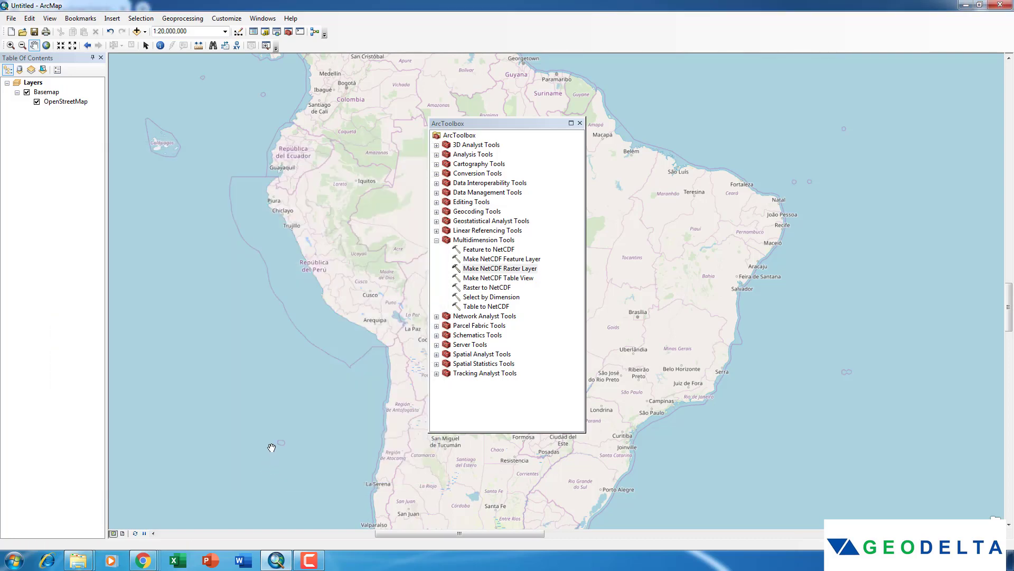
left_click(579, 124)
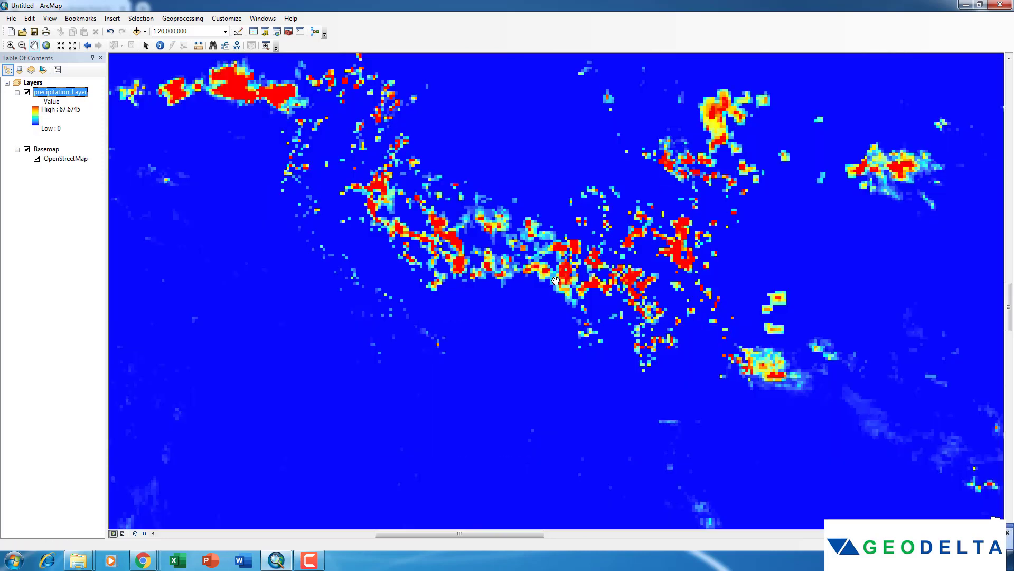
Examine the precipitation layer's global coverage on the map and the value range in its legend.
scroll(637, 222, "up", 2)
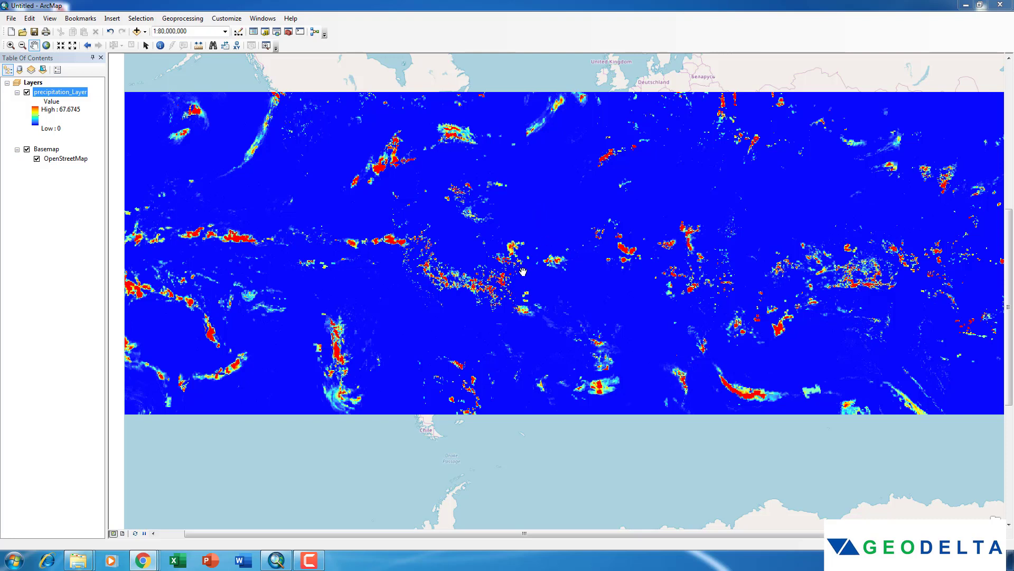
scroll(498, 296, "up", 1)
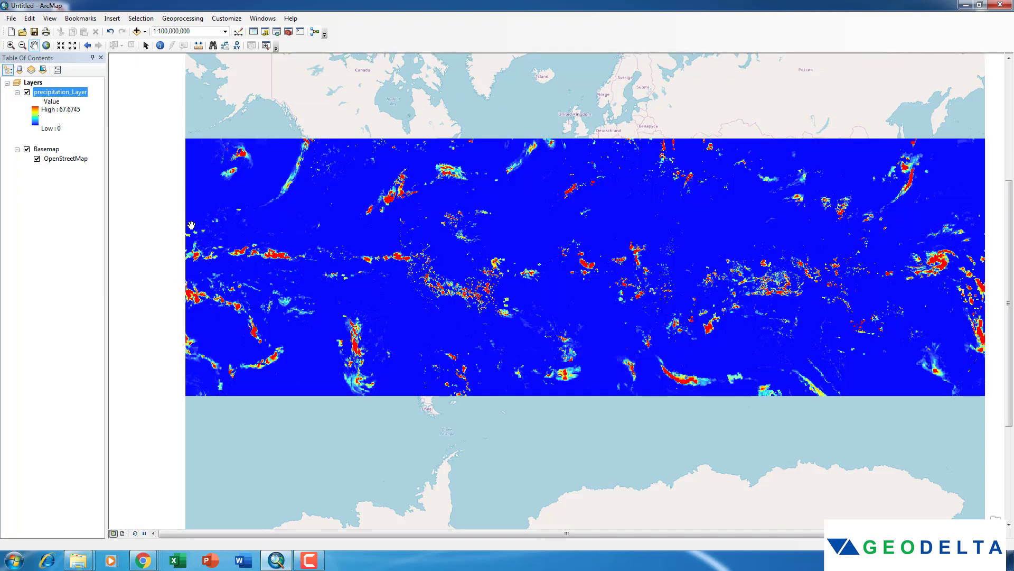
left_click_drag(423, 276, 384, 271)
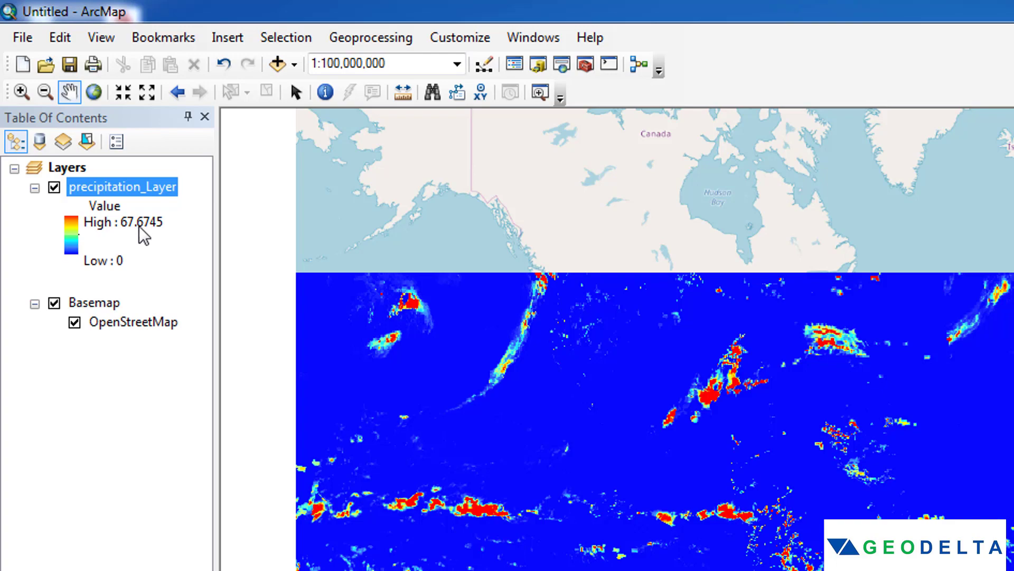
left_click(139, 224)
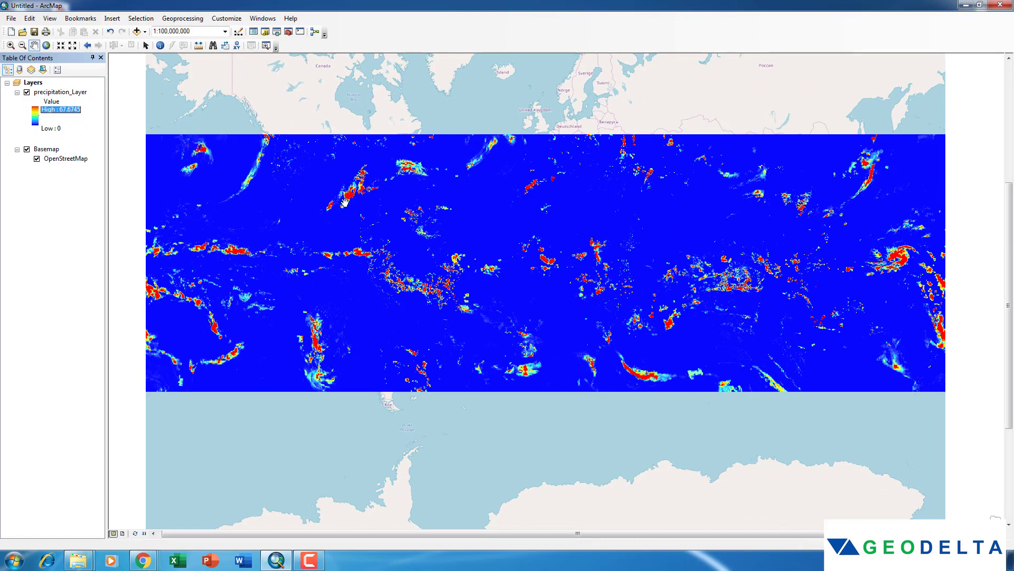
scroll(352, 195, "down", 2)
scroll(353, 196, "up", 1)
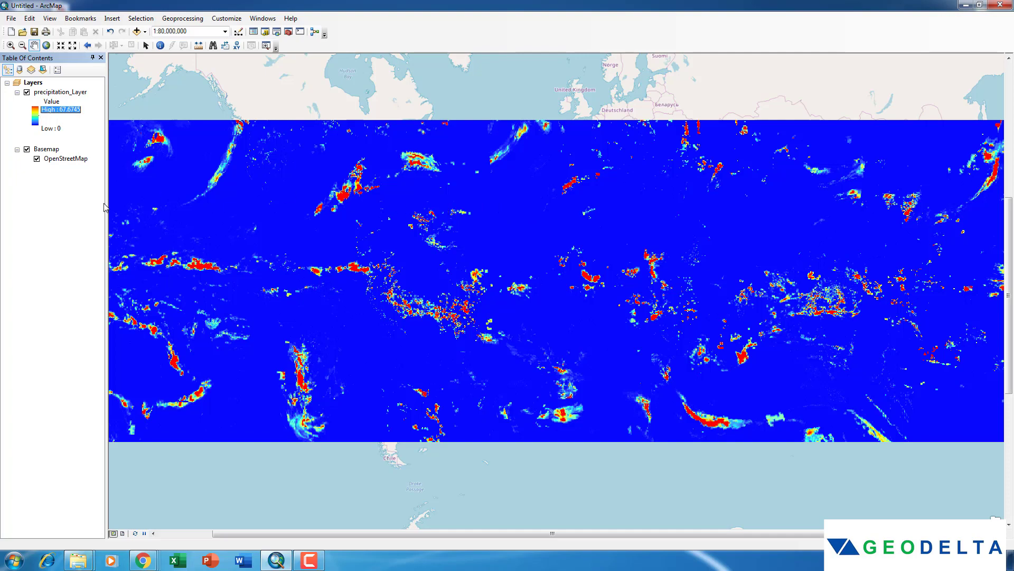
Turn off the Basemap group so that only the precipitation layer is drawn.
left_click(27, 150)
scroll(315, 268, "up", 1)
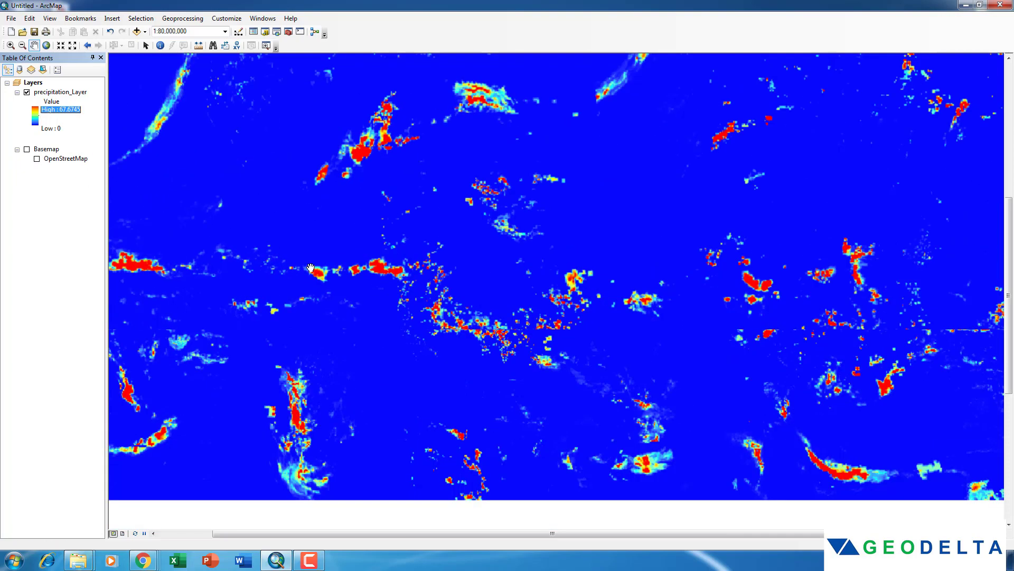
scroll(315, 264, "down", 3)
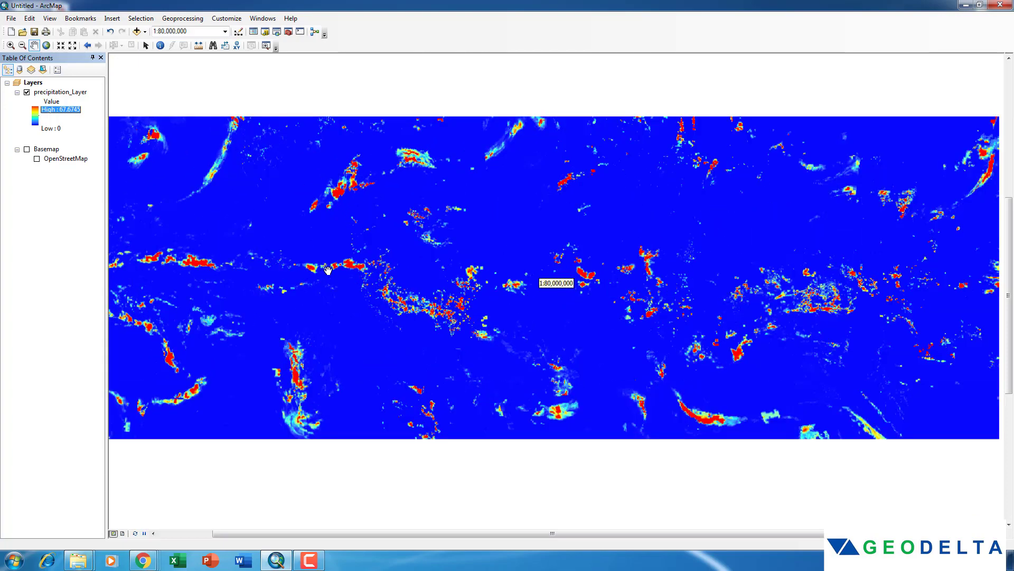
scroll(332, 268, "down", 1)
scroll(332, 267, "up", 1)
scroll(641, 186, "down", 1)
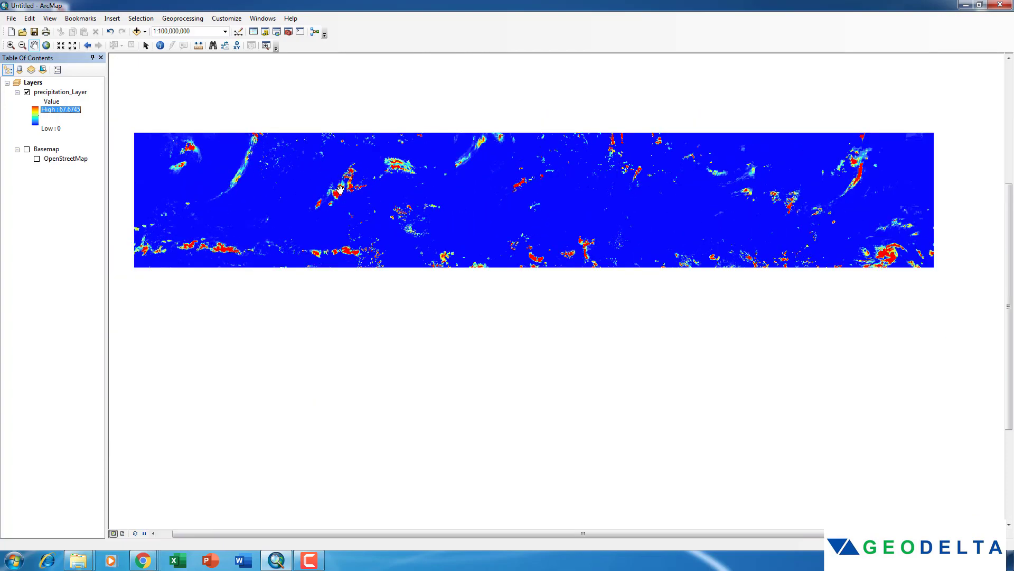
Add Brazil.shp from the Download TRMM Data folder to the map above the precipitation layer.
left_click(266, 32)
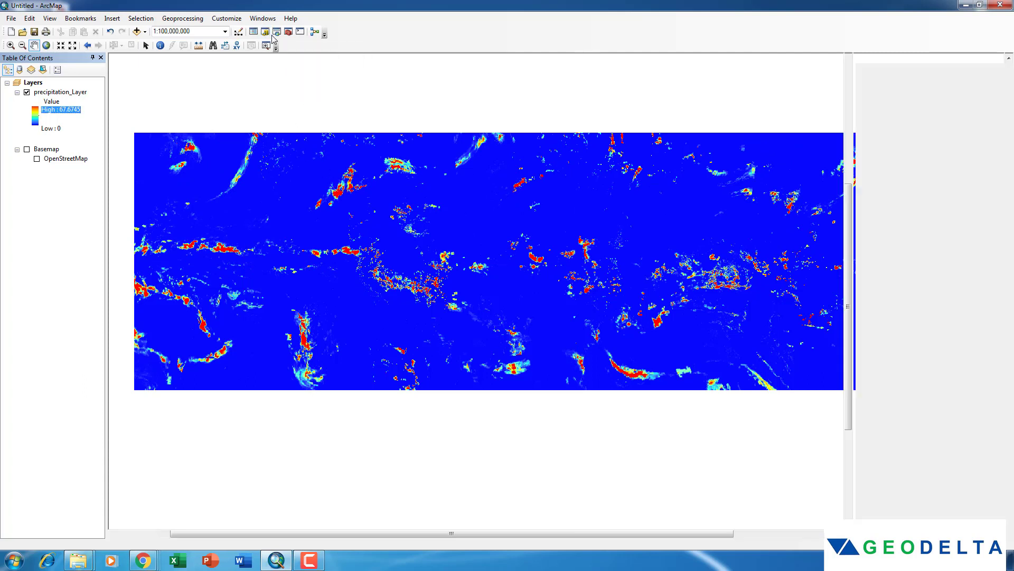
double_click(910, 122)
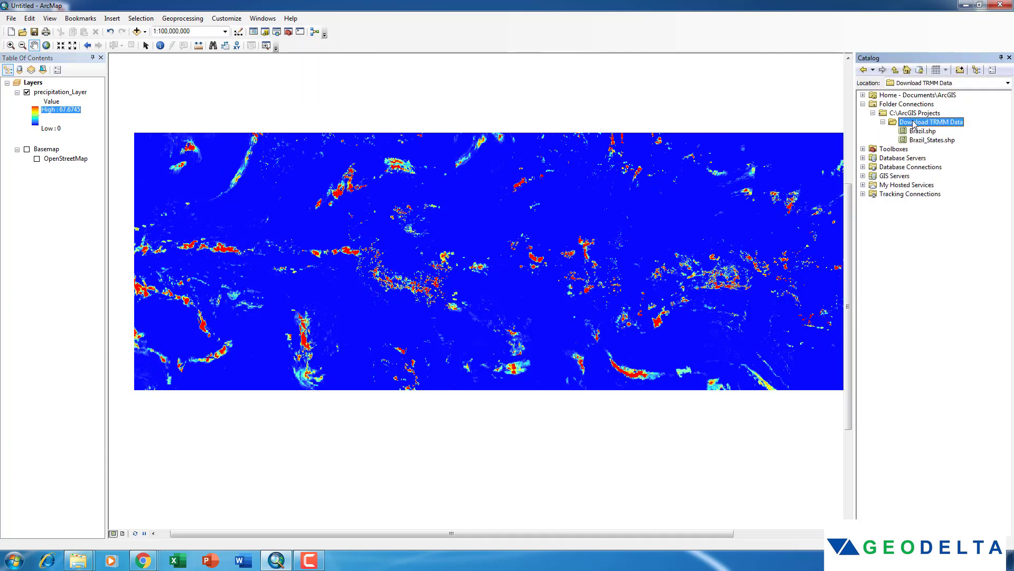
left_click(923, 132)
left_click_drag(925, 135, 79, 92)
scroll(245, 324, "up", 1)
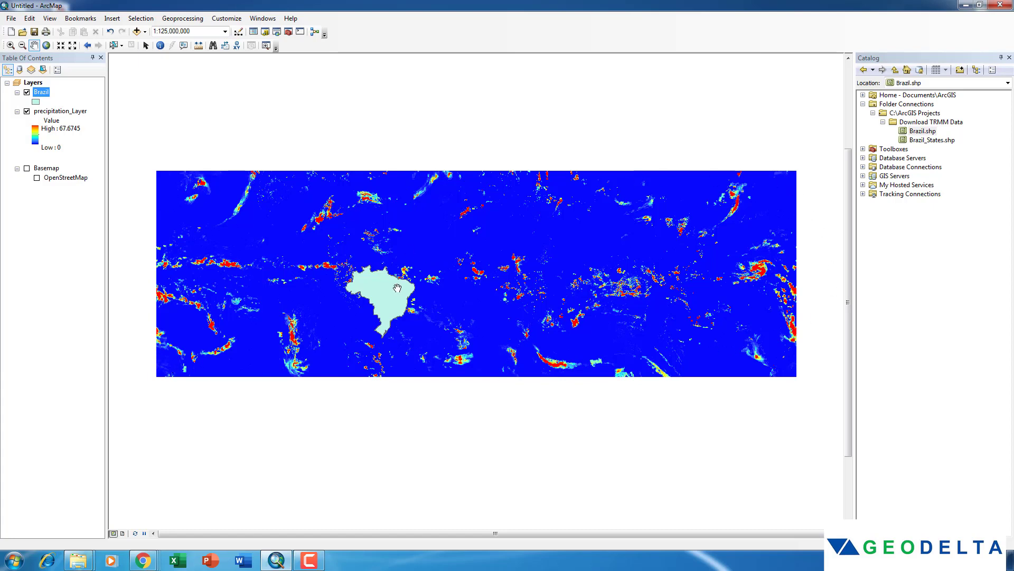
scroll(401, 288, "down", 2)
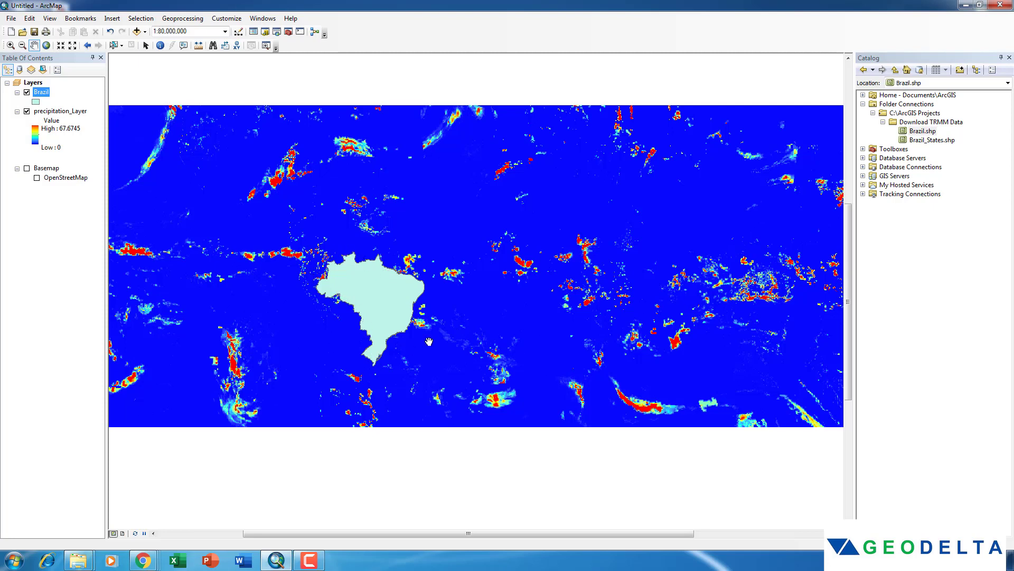
left_click_drag(425, 311, 404, 320)
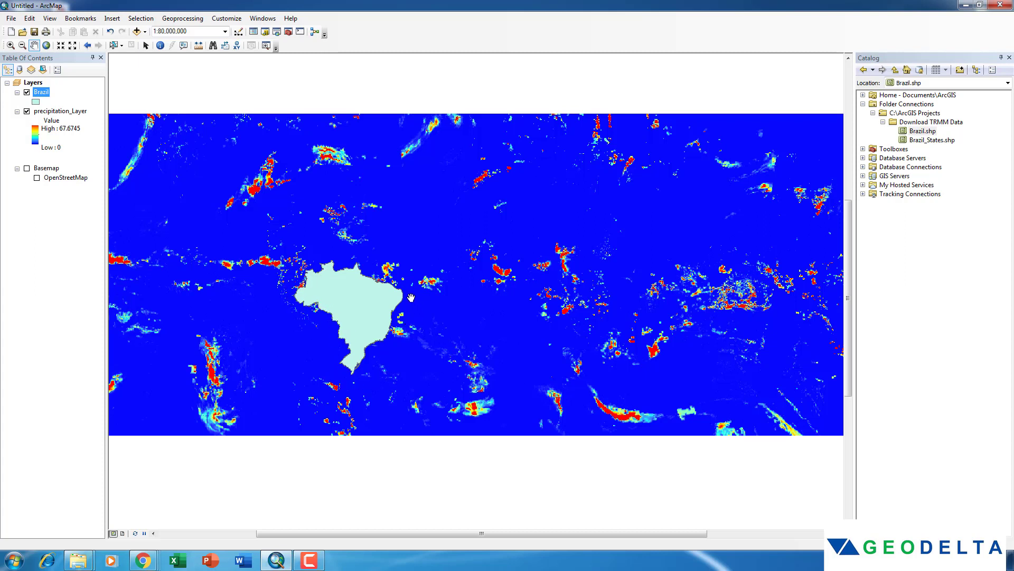
Search the tools for "extract by mask", open Extract by Mask (Spatial Analyst), and move its dialog clear of the layer list.
left_click(276, 32)
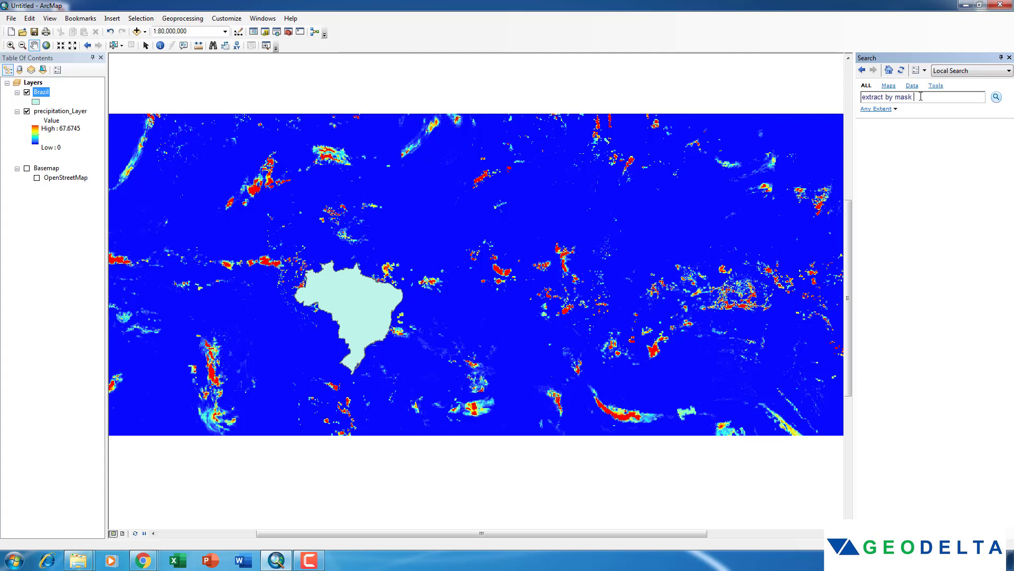
key("Return")
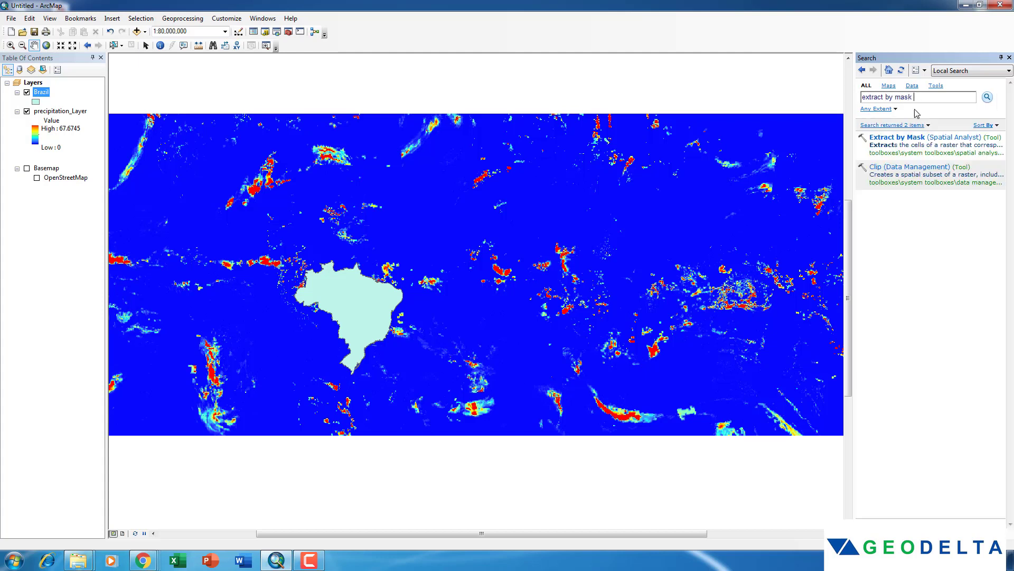
left_click(907, 140)
left_click_drag(438, 174, 452, 175)
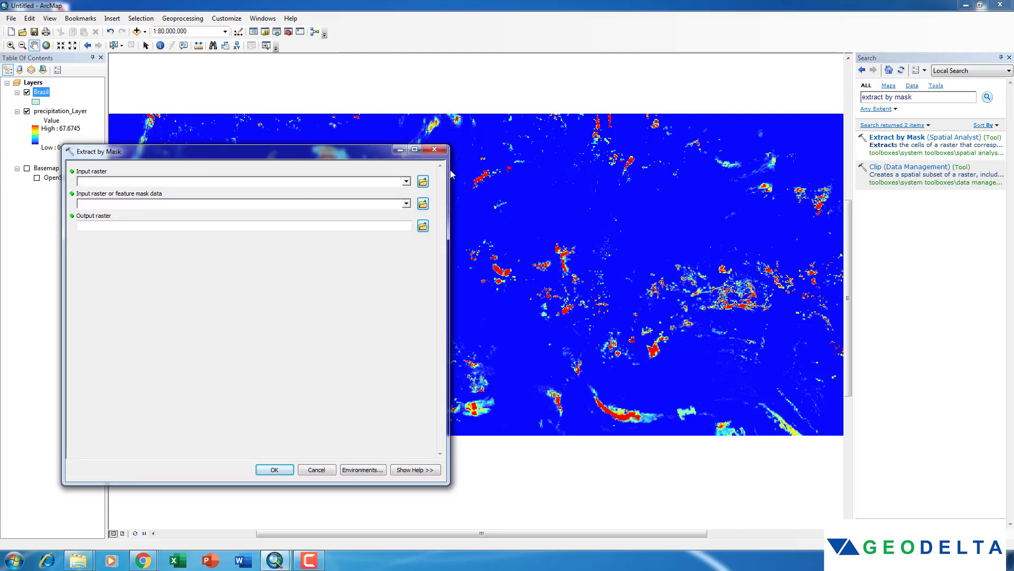
left_click_drag(294, 153, 583, 170)
Run Extract by Mask with precipitation_Layer as the input raster and Brazil as the feature mask, keeping the default output.
left_click(57, 111)
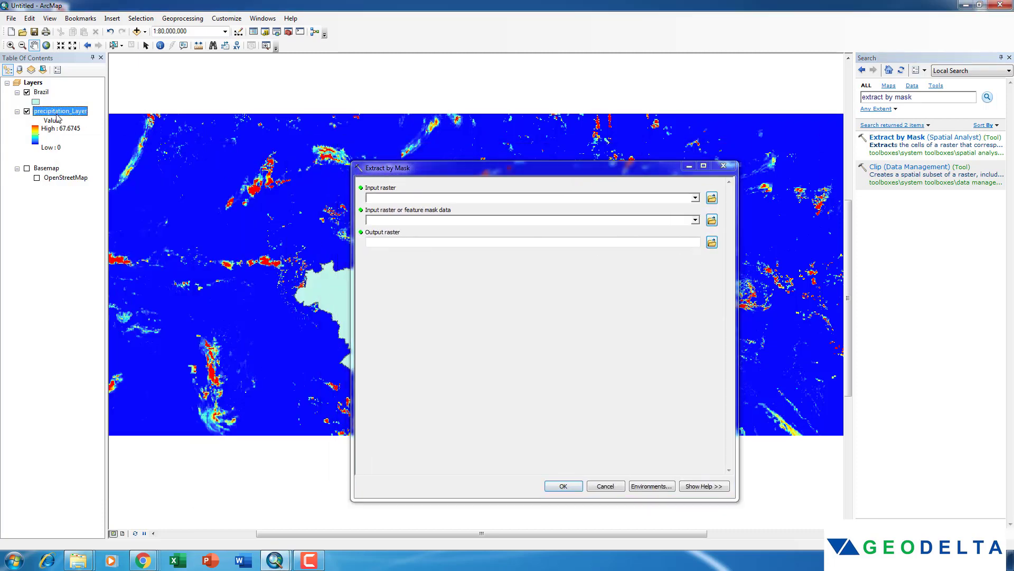
left_click_drag(62, 112, 381, 195)
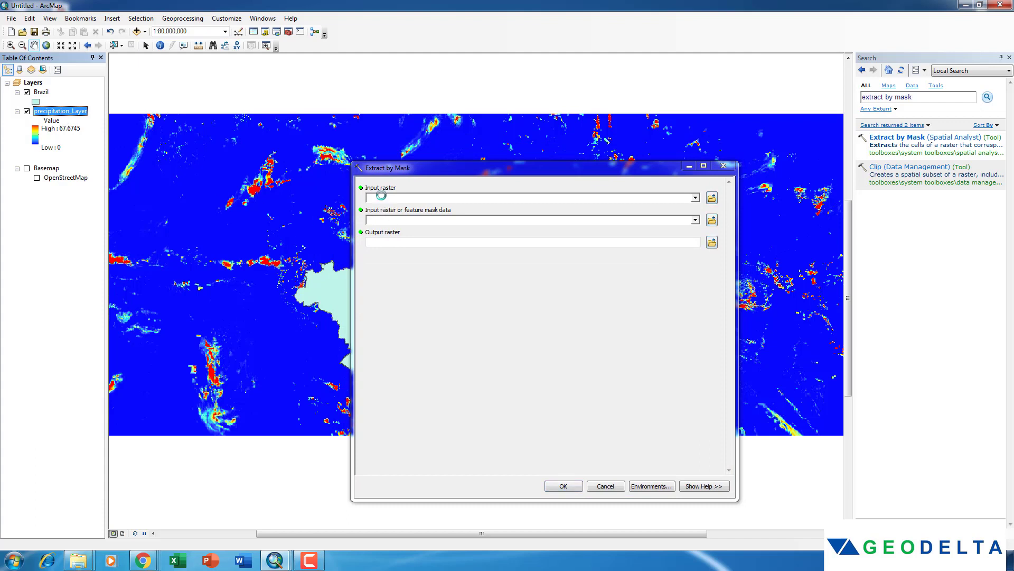
left_click(41, 92)
left_click_drag(72, 116, 420, 219)
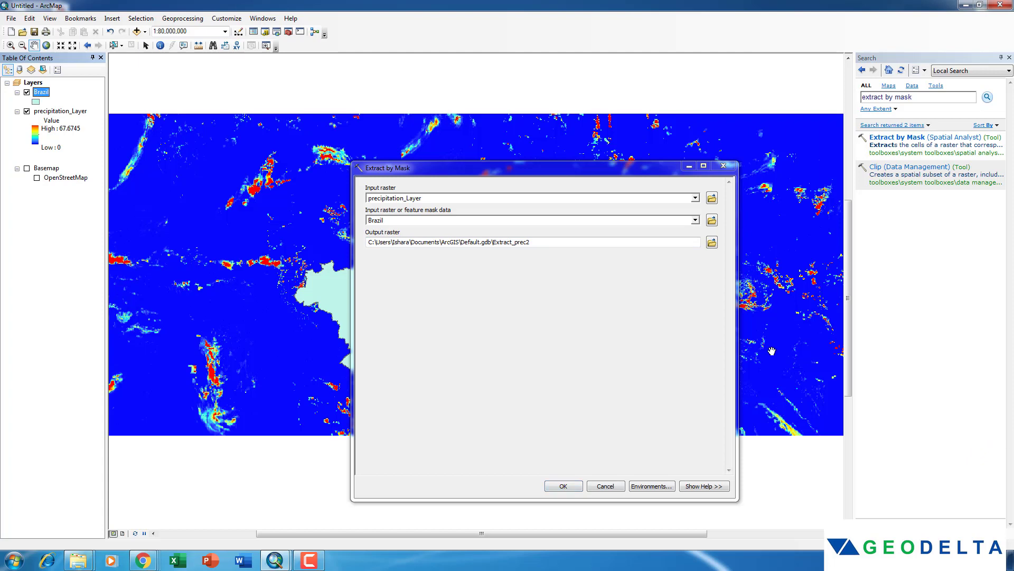
left_click(568, 486)
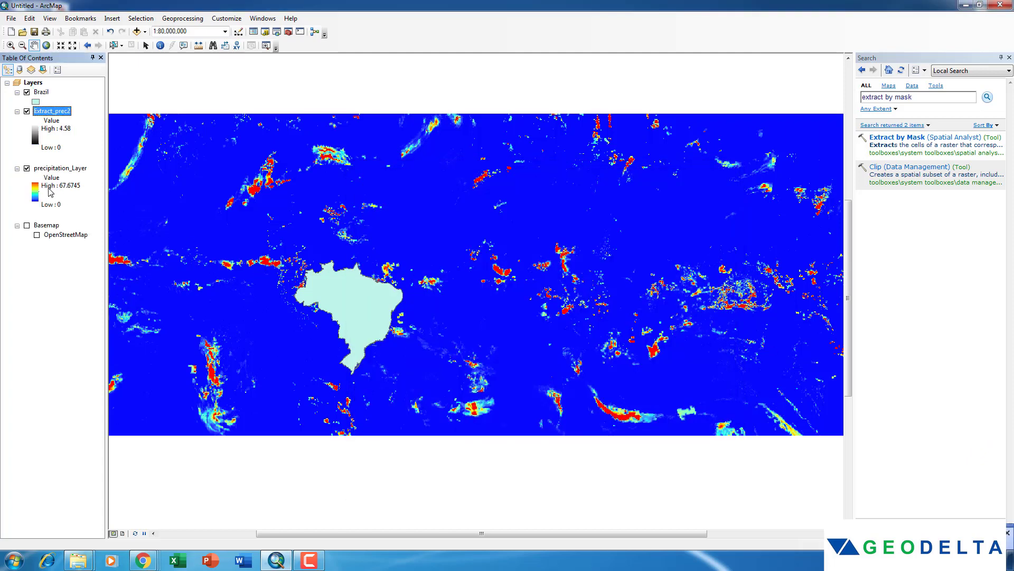
Turn off the precipitation_Layer and Brazil layers so that only the extracted raster is drawn.
left_click(26, 168)
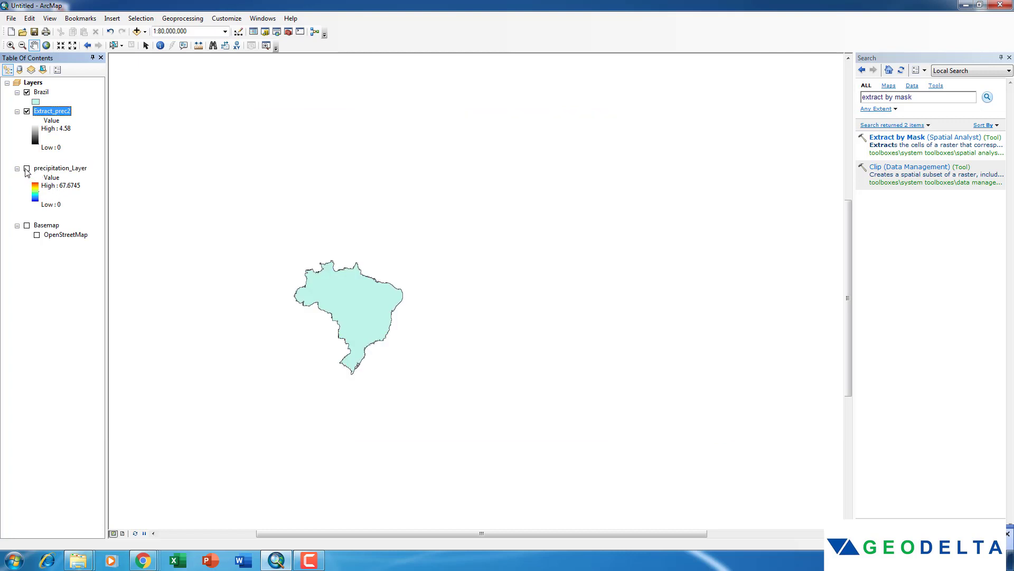
left_click(27, 93)
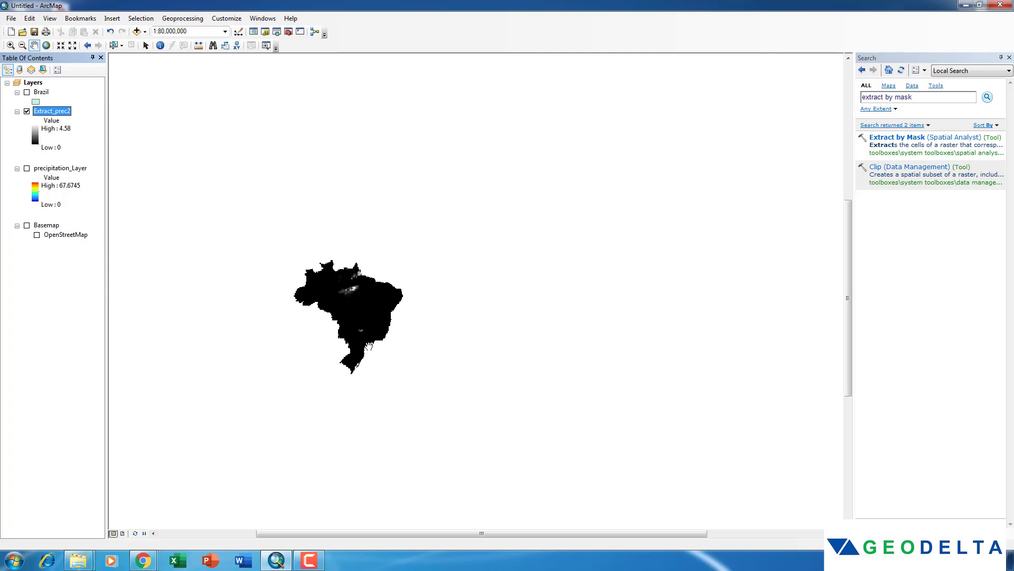
scroll(373, 275, "up", 3)
scroll(373, 275, "up", 2)
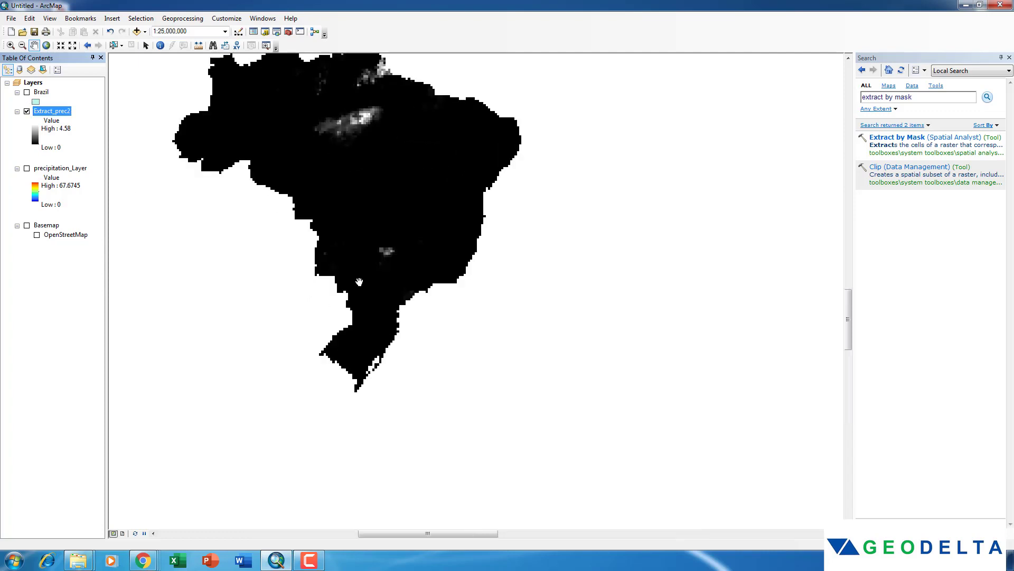
left_click_drag(366, 333, 368, 287)
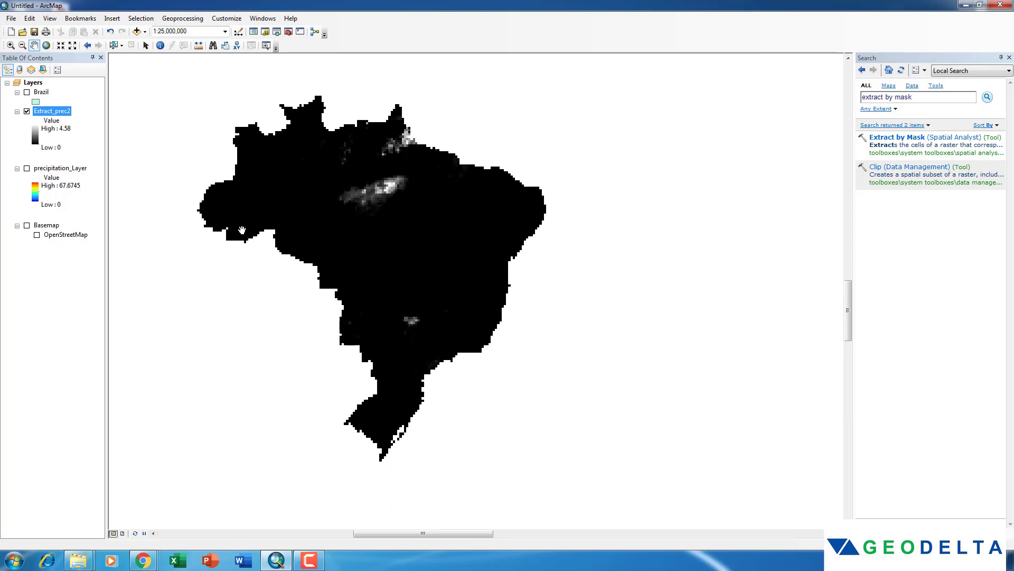
Apply a red-to-blue color ramp to the extracted Brazil raster, with red for low and blue for high values.
left_click(36, 135)
left_click_drag(80, 140, 97, 213)
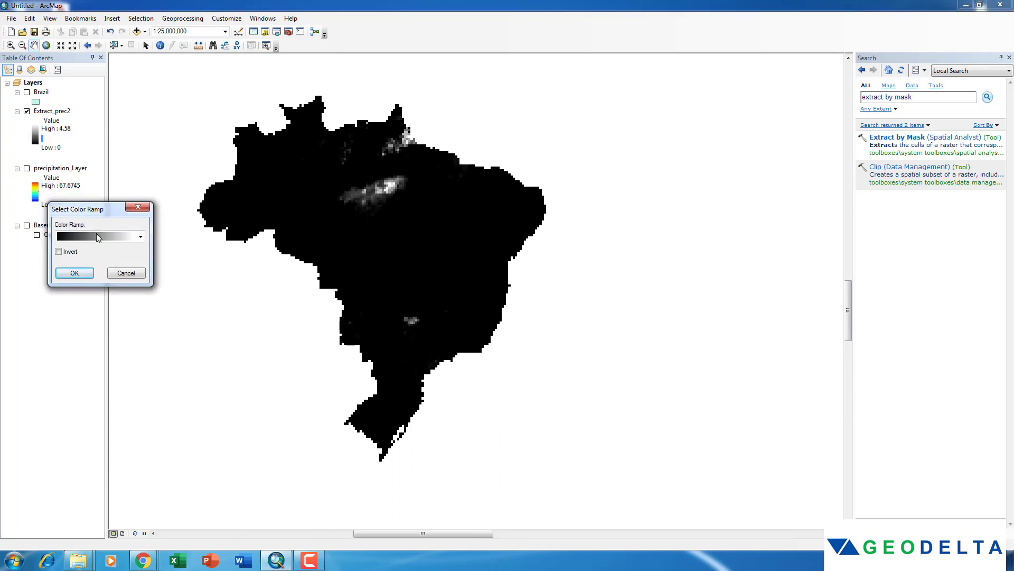
left_click(100, 236)
left_click(117, 265)
left_click(75, 272)
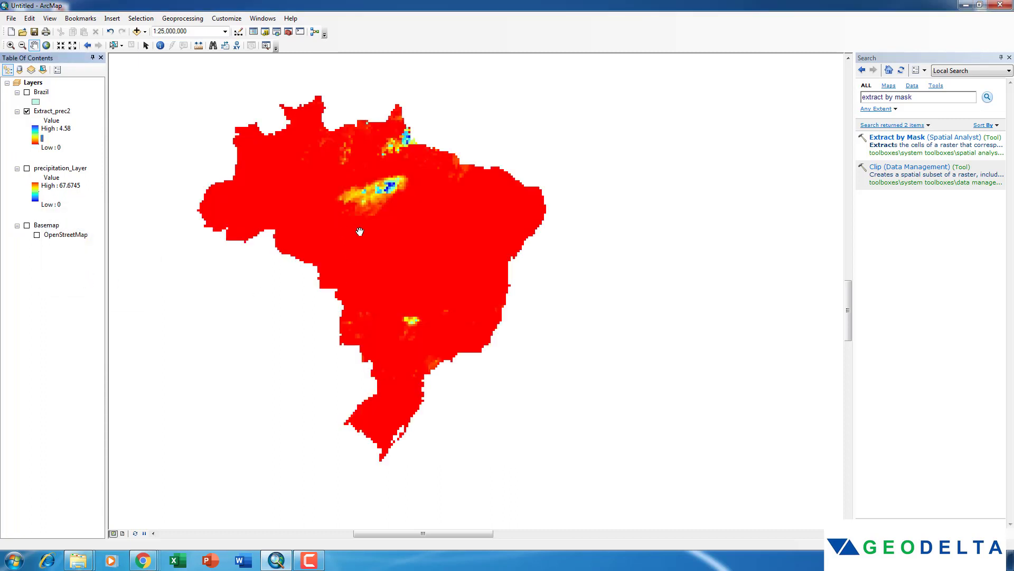
scroll(360, 237, "down", 1)
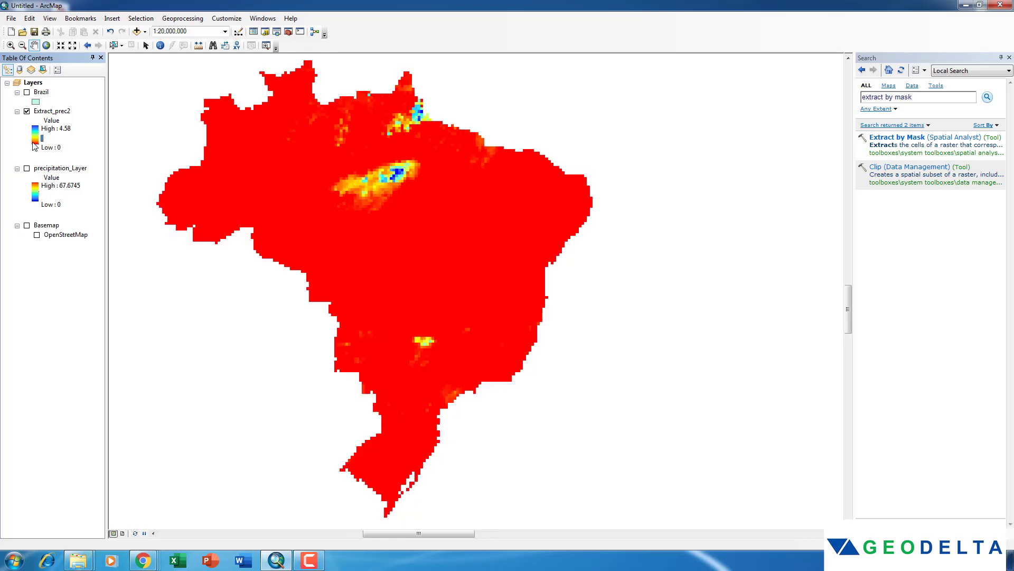
Remove precipitation_Layer from the map and inspect the high-rainfall cells of the extracted raster in northern Brazil.
left_click(53, 168)
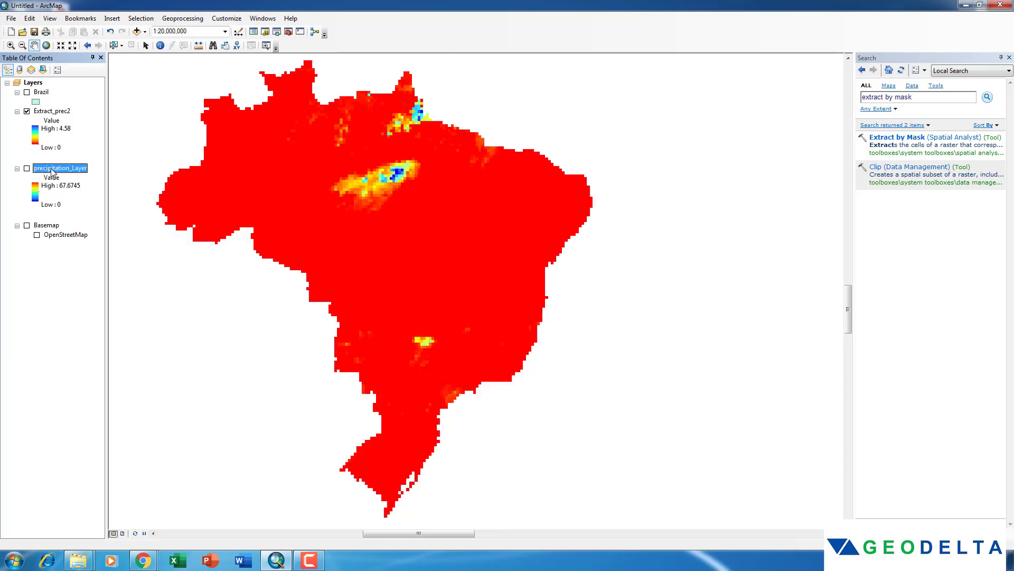
right_click(52, 168)
left_click(80, 188)
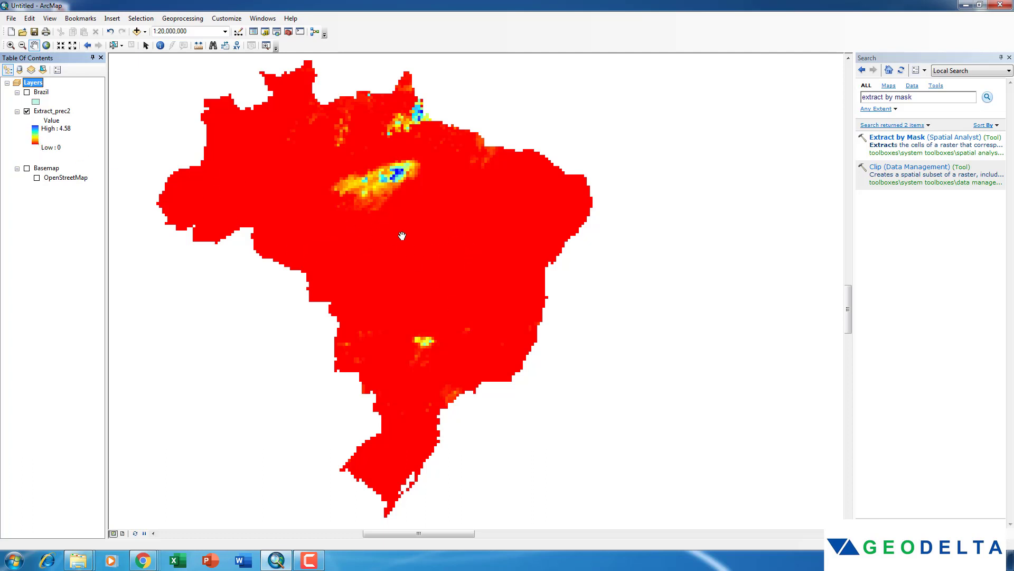
left_click_drag(401, 174, 404, 176)
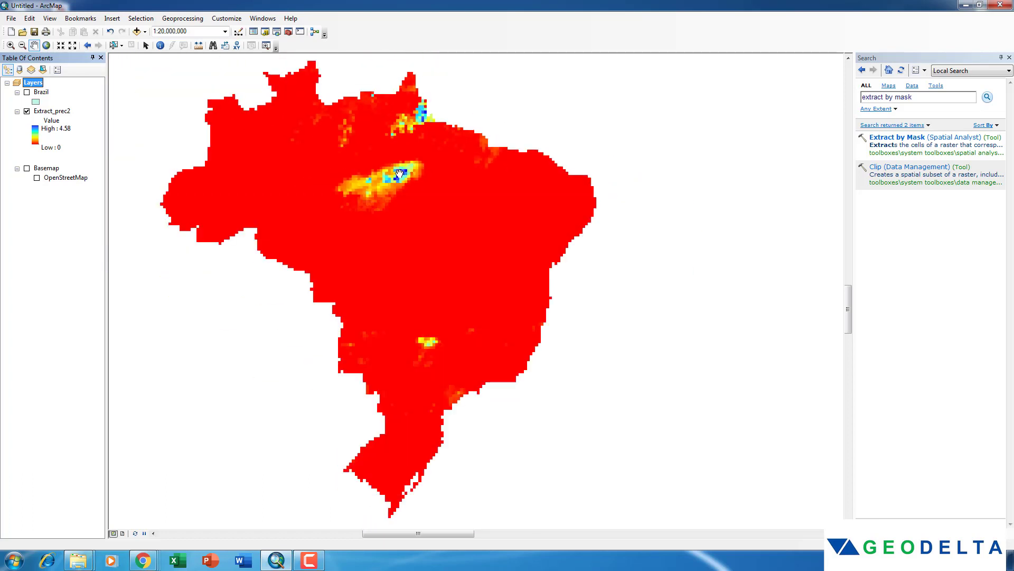
scroll(405, 175, "up", 3)
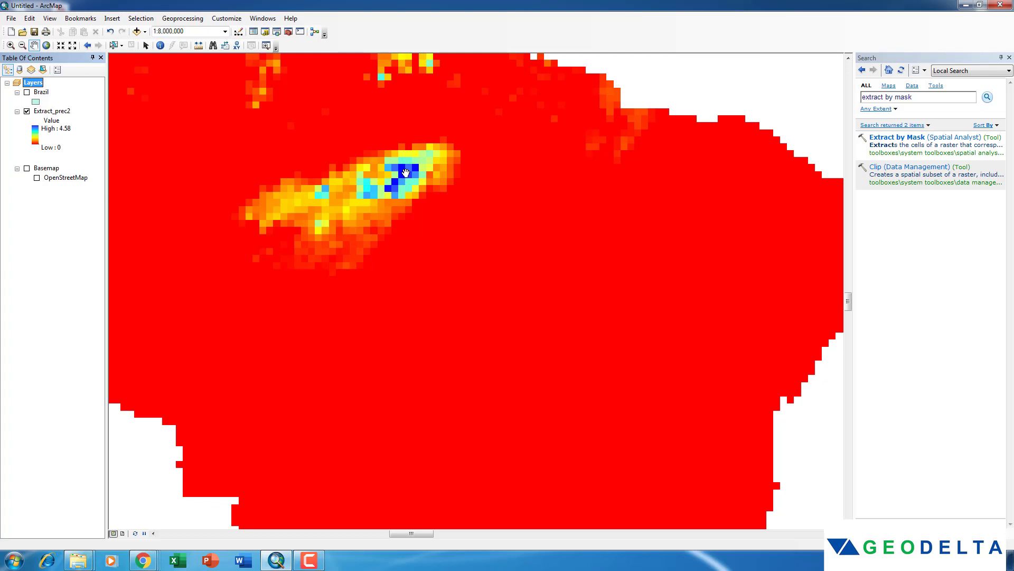
Give the Brazil_States layer a no-fill symbol with a black outline and adjust the outline width.
scroll(405, 173, "down", 2)
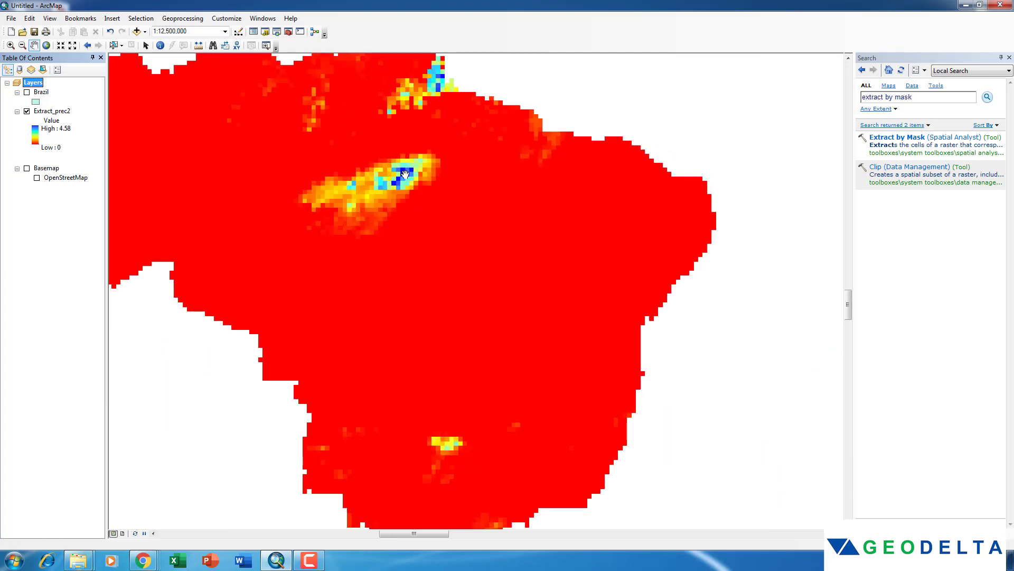
scroll(405, 173, "down", 2)
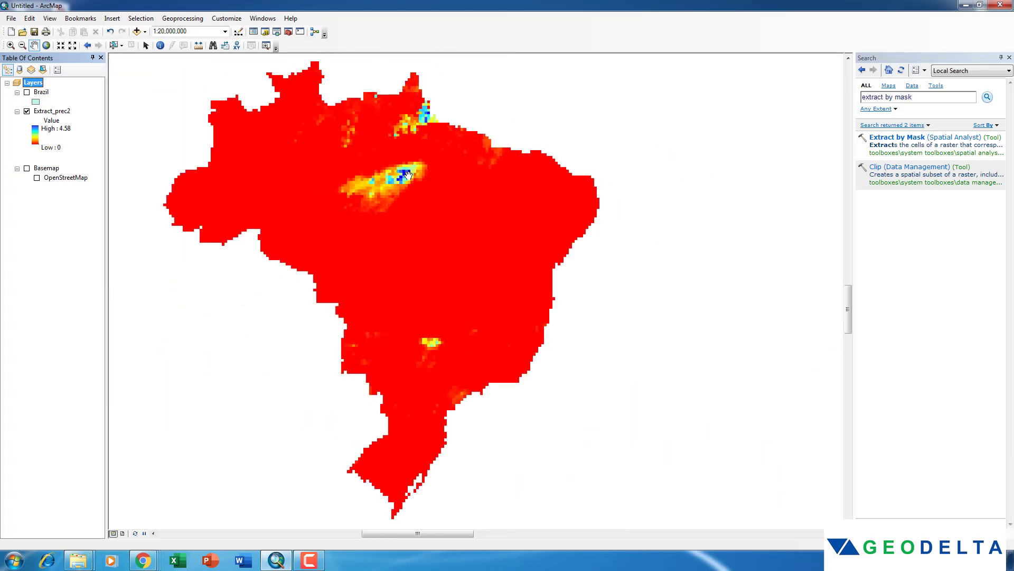
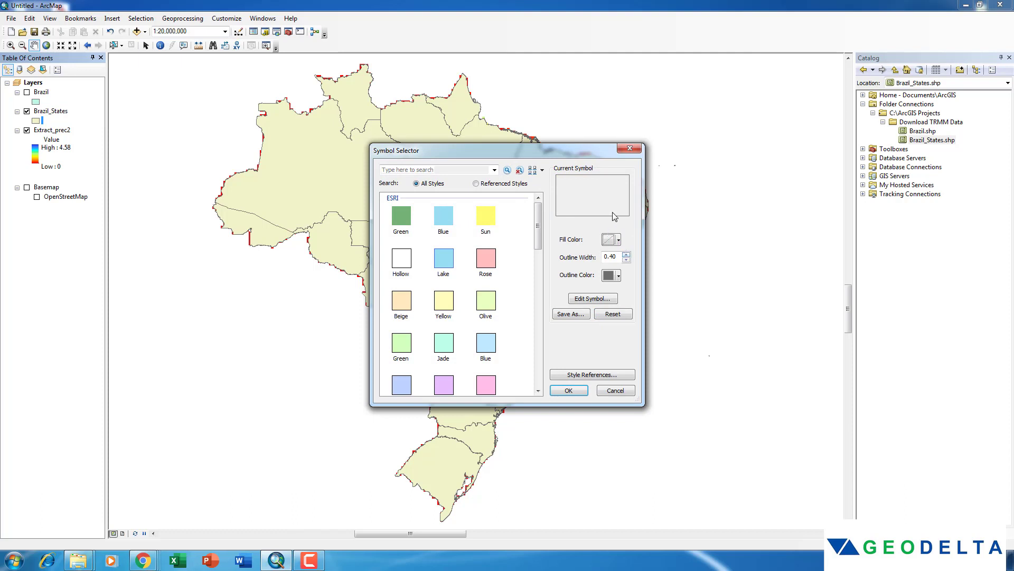
left_click_drag(560, 151, 516, 169)
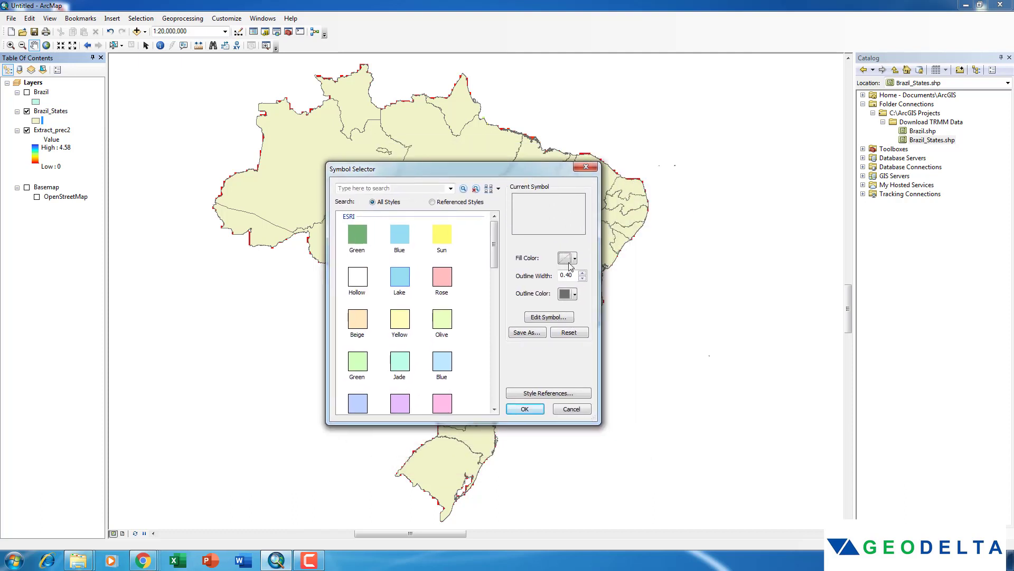
left_click(568, 293)
left_click(563, 407)
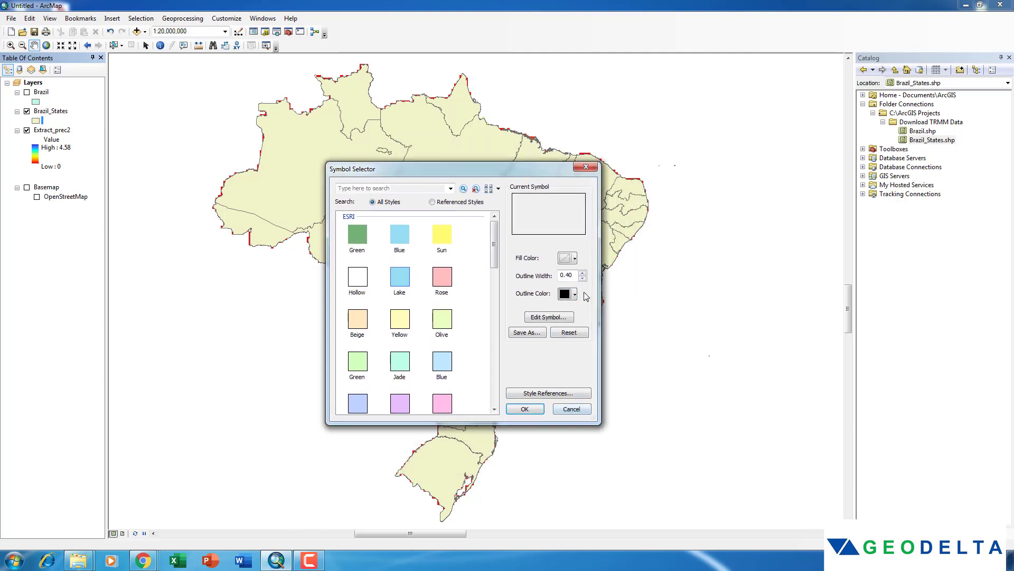
left_click(582, 274)
left_click(531, 409)
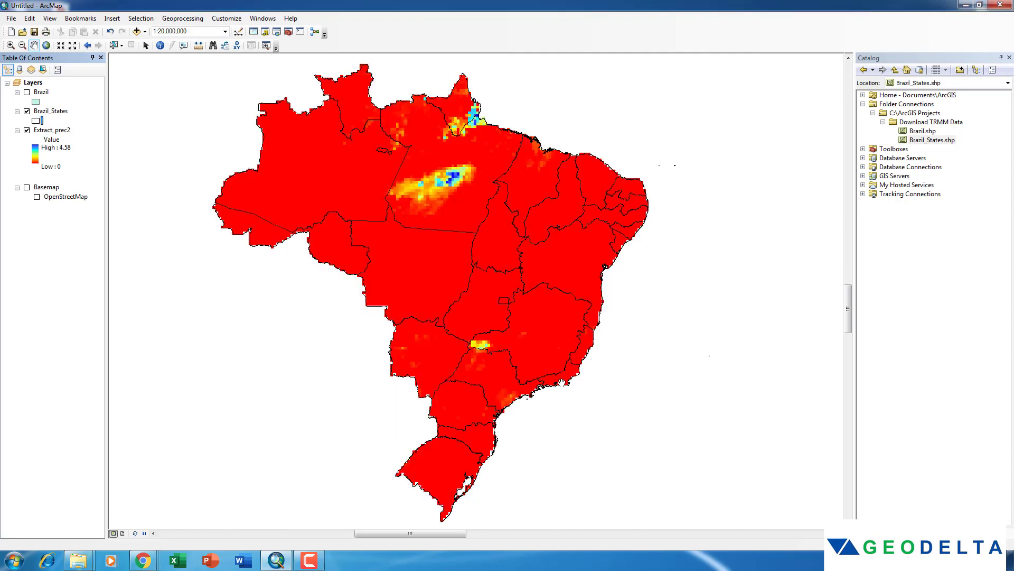
Turn on feature labels for the Brazil_States layer, using NAME_1 as the label field.
right_click(58, 111)
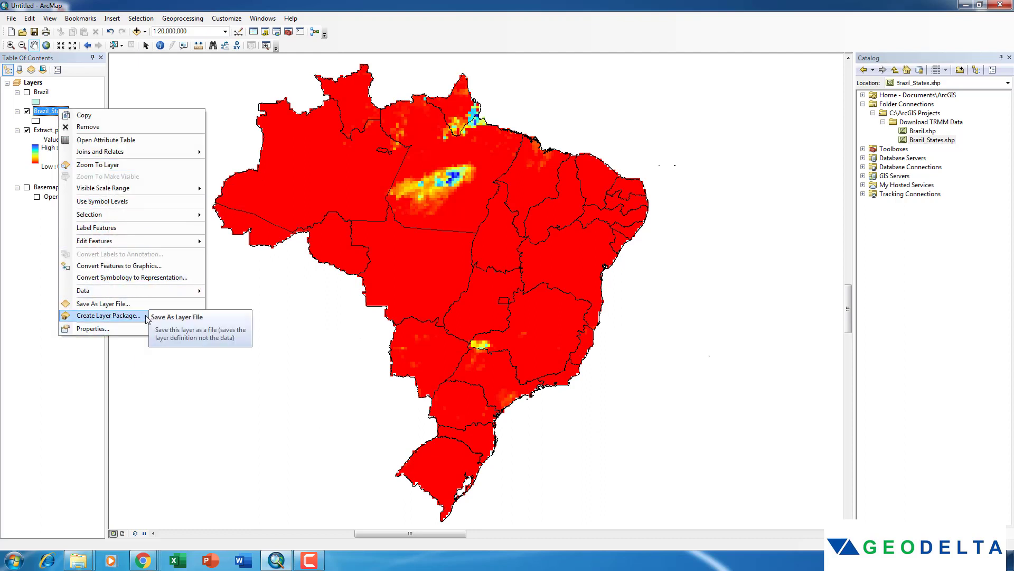
left_click(190, 328)
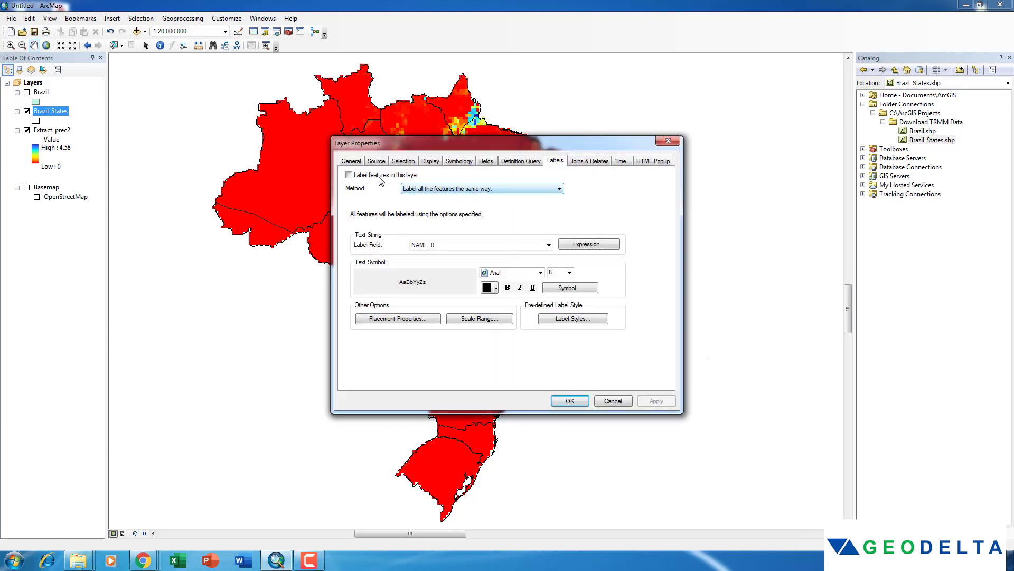
left_click(379, 176)
left_click(549, 245)
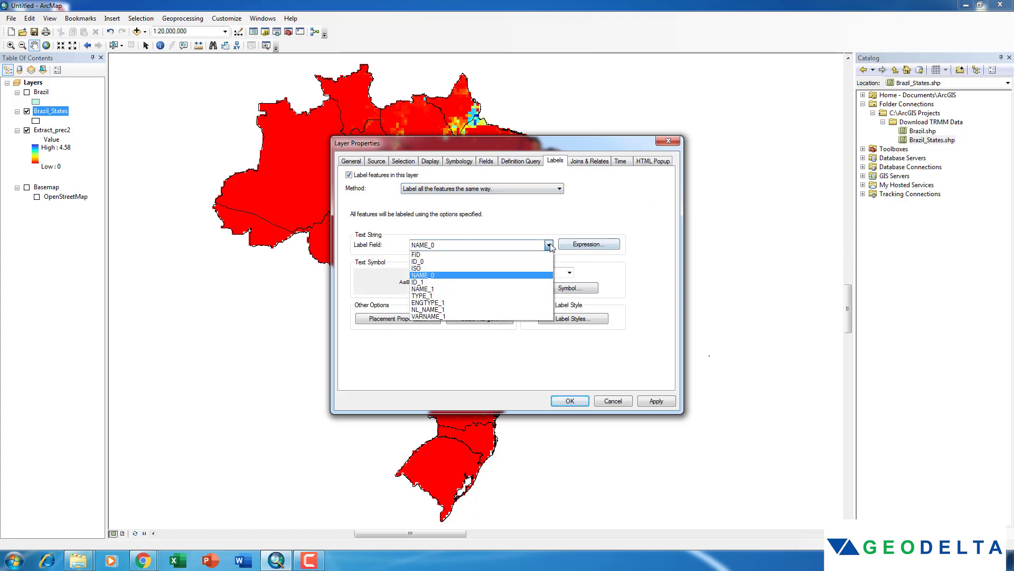
left_click(448, 290)
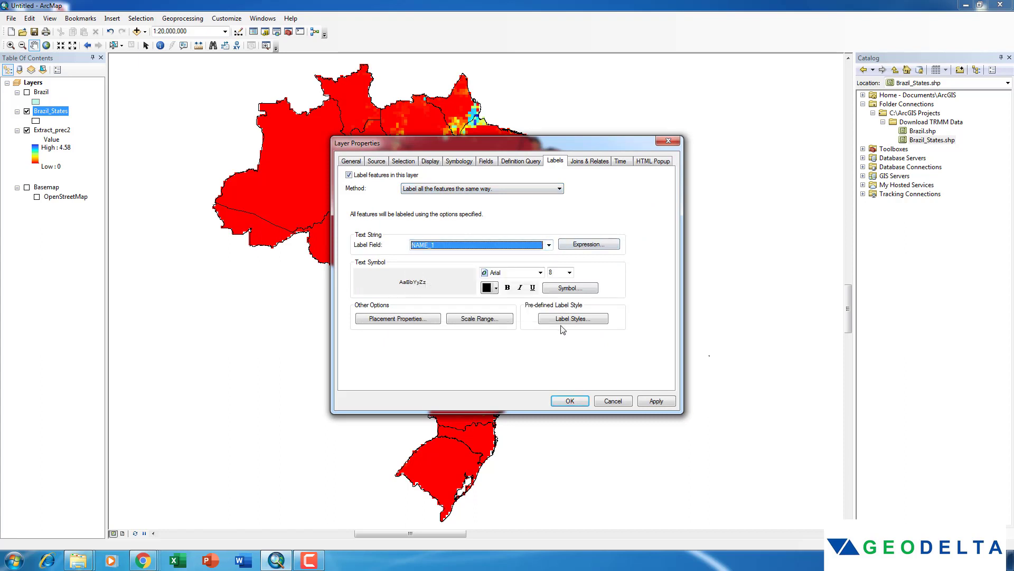
Set the state labels to 10-point bold text and apply the label settings to the map.
left_click(569, 273)
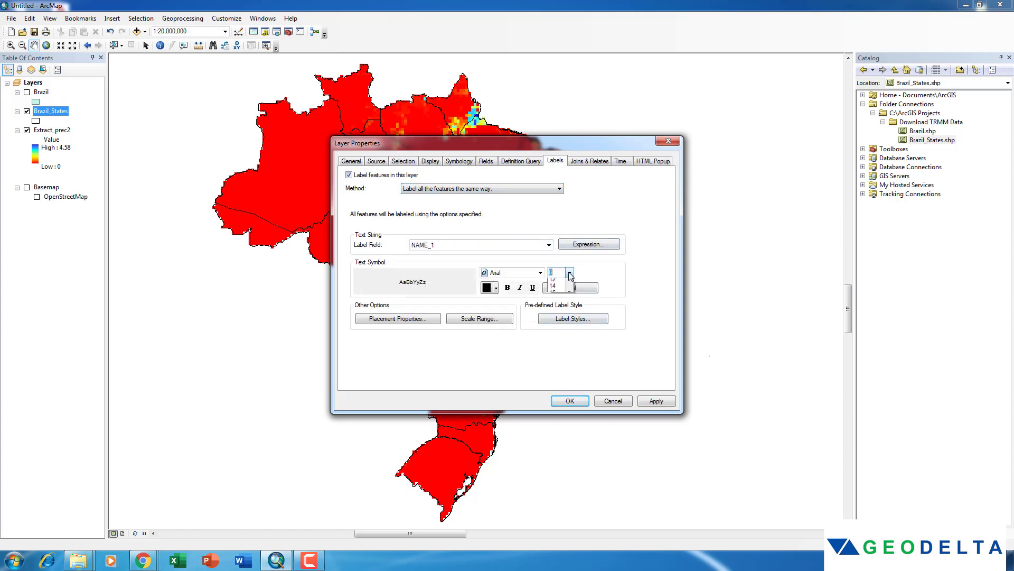
left_click(560, 297)
left_click(507, 288)
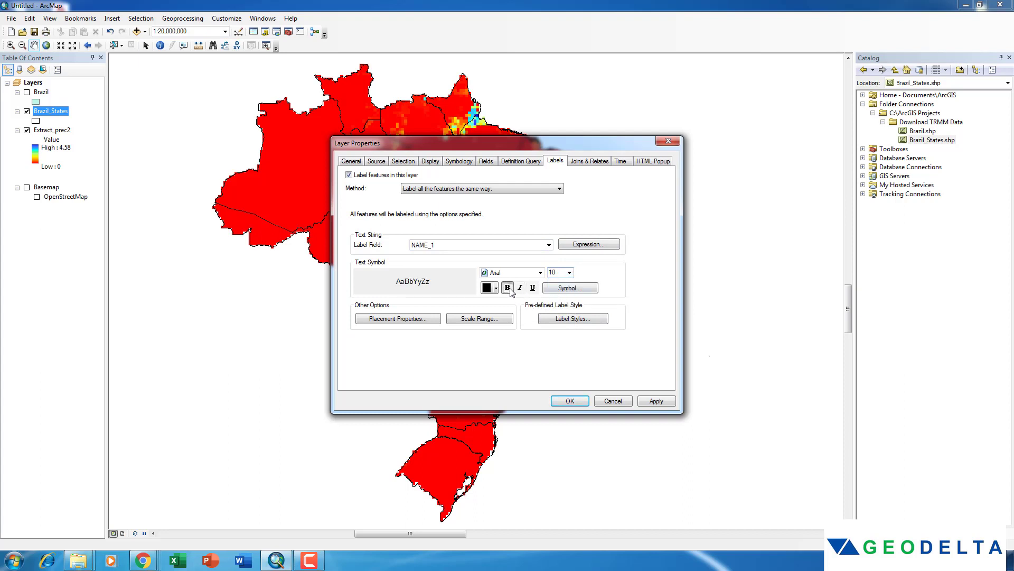
left_click(657, 401)
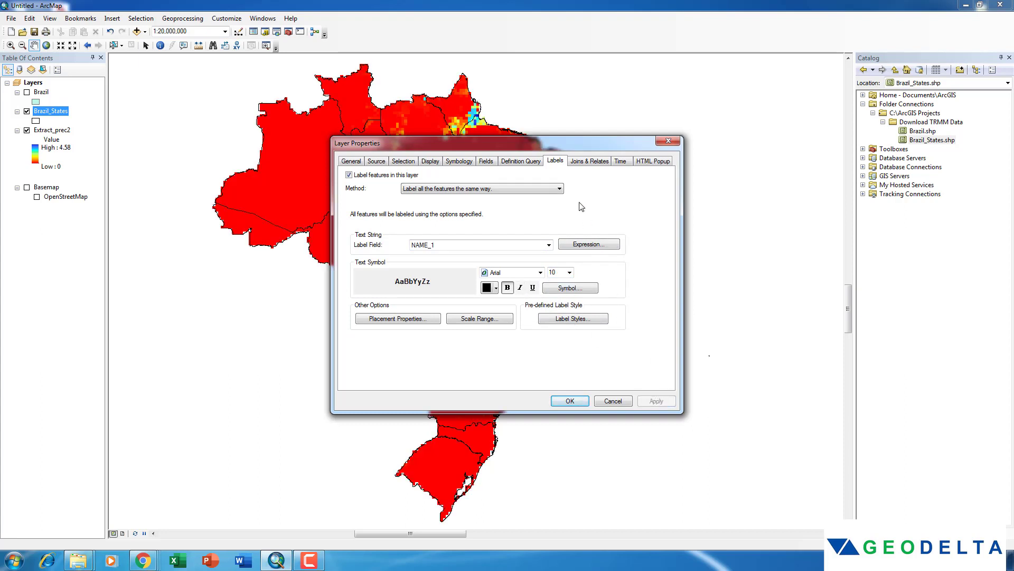
left_click_drag(447, 152, 260, 262)
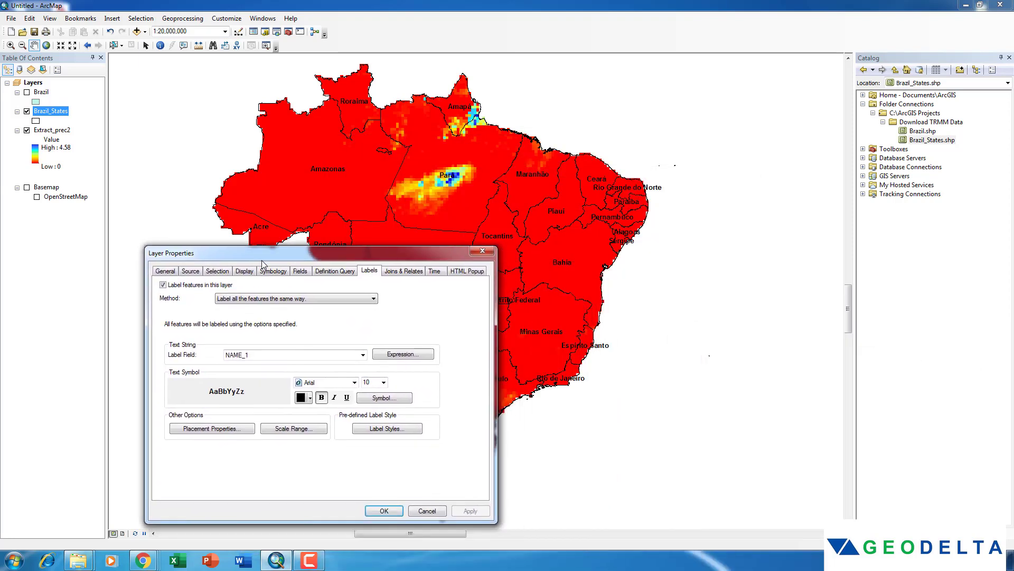
left_click(388, 514)
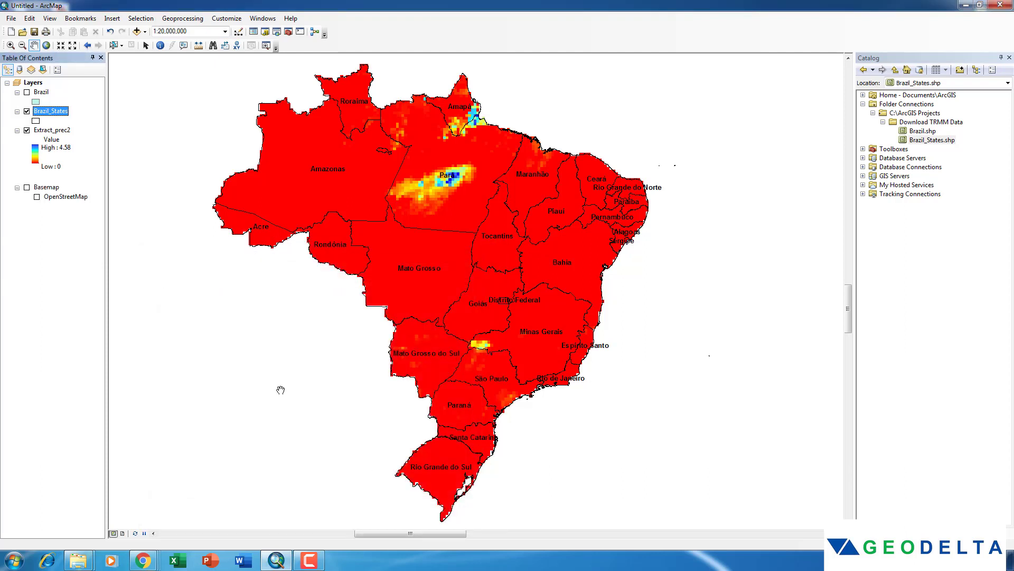
Examine the labeled rainfall map to see which Brazilian states contain the high-precipitation cells.
mouse_move(523, 284)
left_mouse_down()
mouse_move(506, 284)
mouse_move(514, 290)
left_mouse_up()
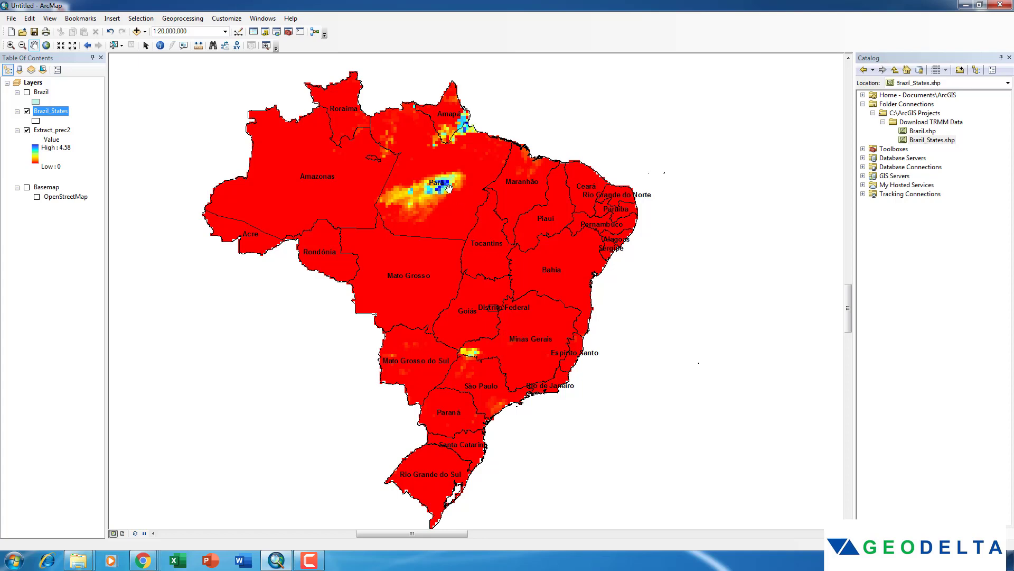
scroll(443, 190, "up", 5)
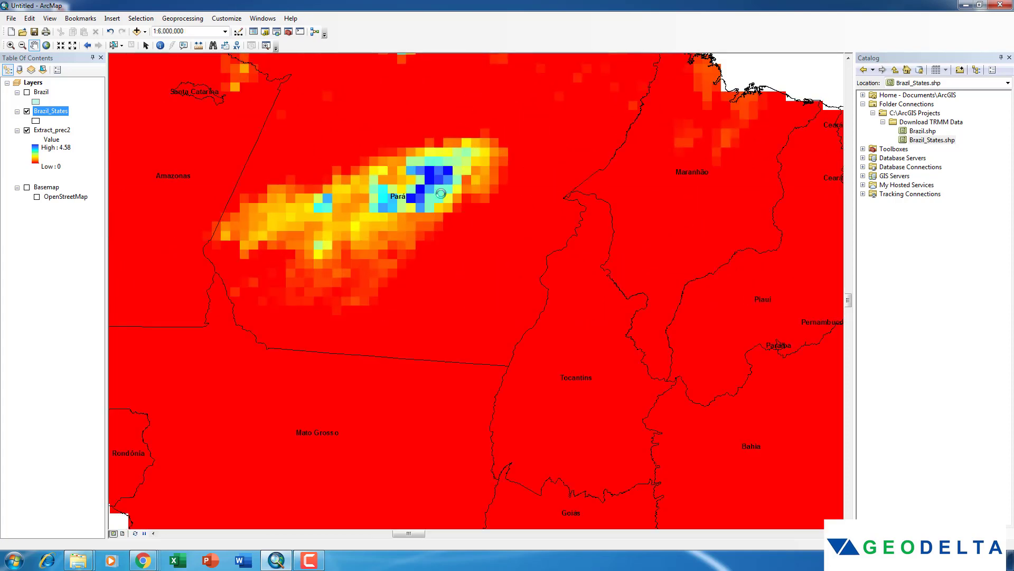
scroll(442, 195, "down", 2)
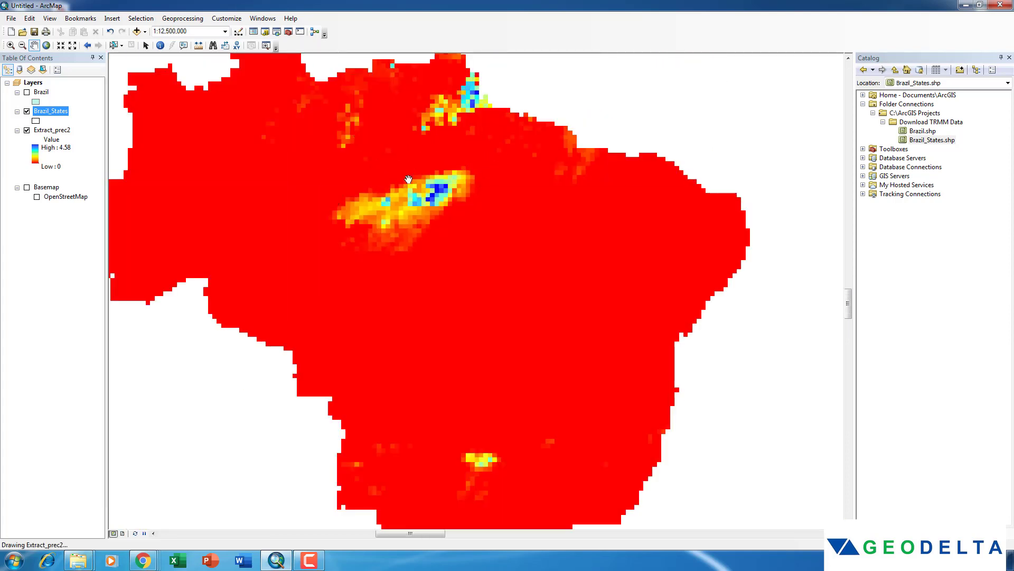
left_click_drag(491, 134, 479, 252)
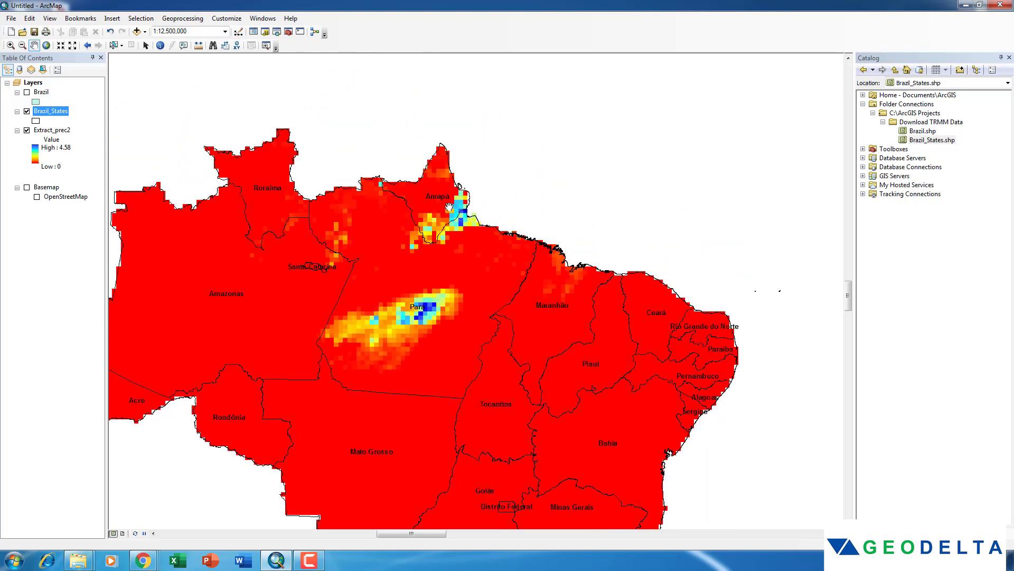
left_click_drag(451, 206, 463, 165)
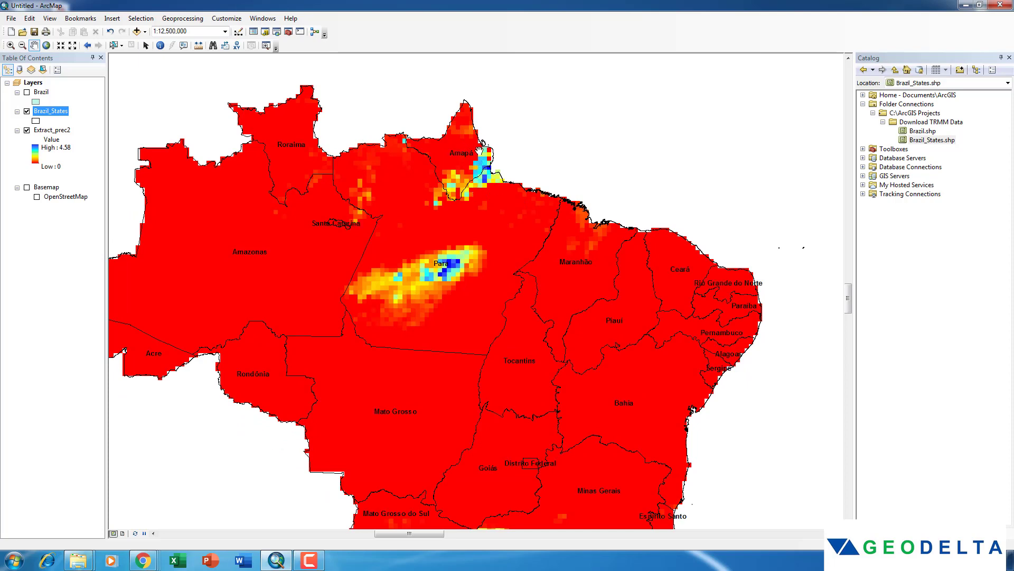
scroll(496, 190, "up", 1)
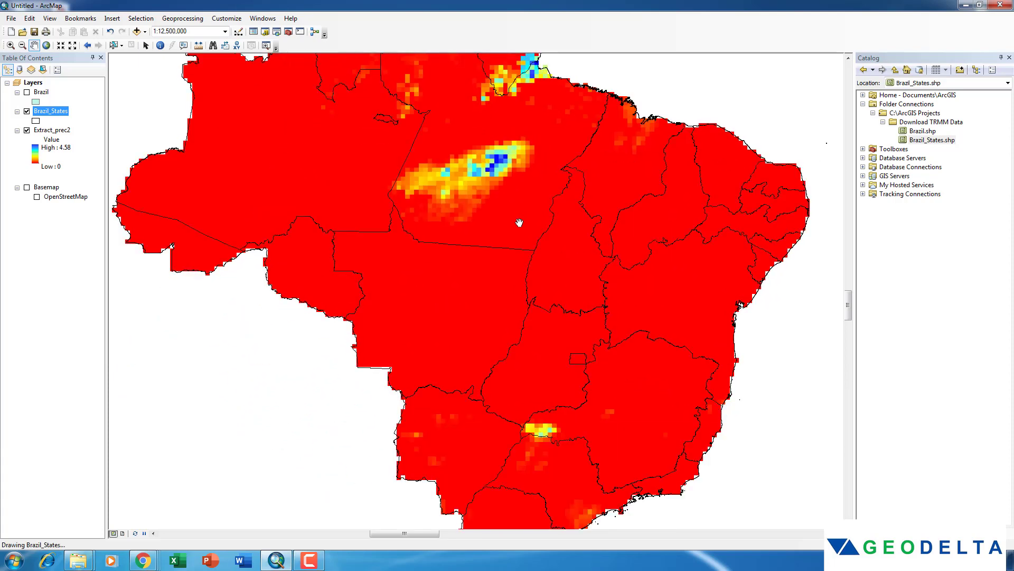
scroll(521, 233, "up", 2)
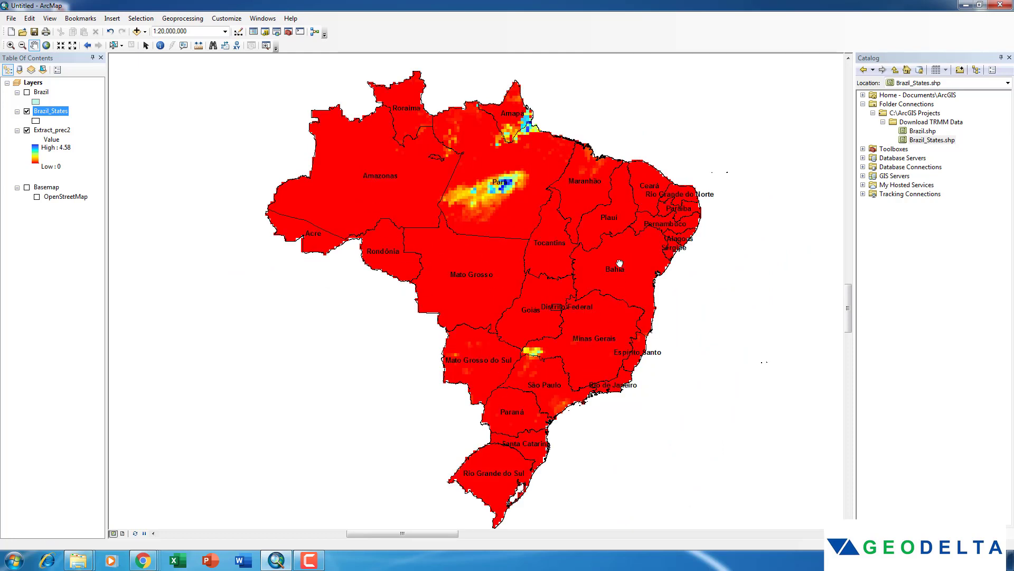
left_click_drag(619, 263, 567, 269)
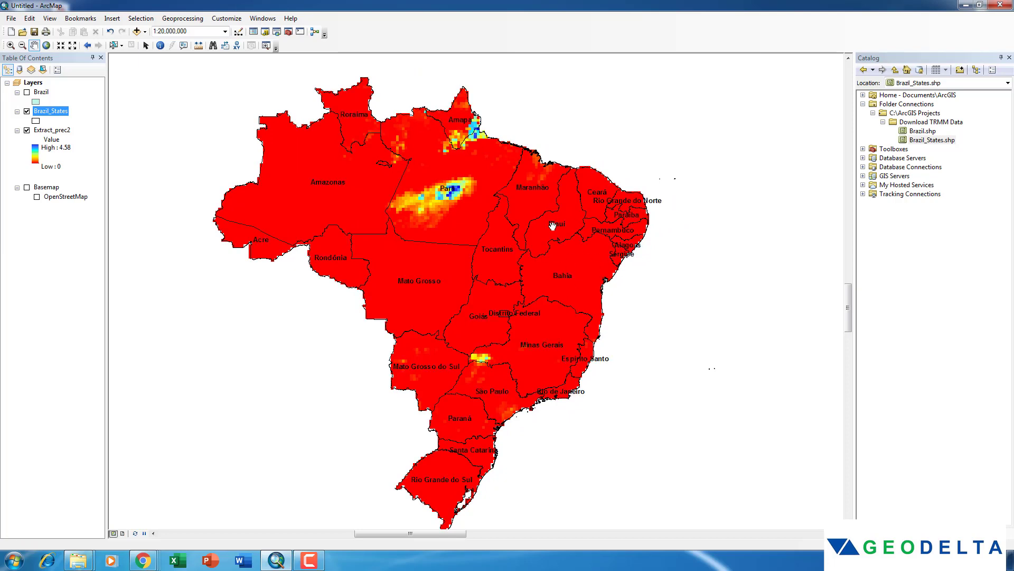
scroll(546, 226, "down", 1)
scroll(546, 226, "up", 1)
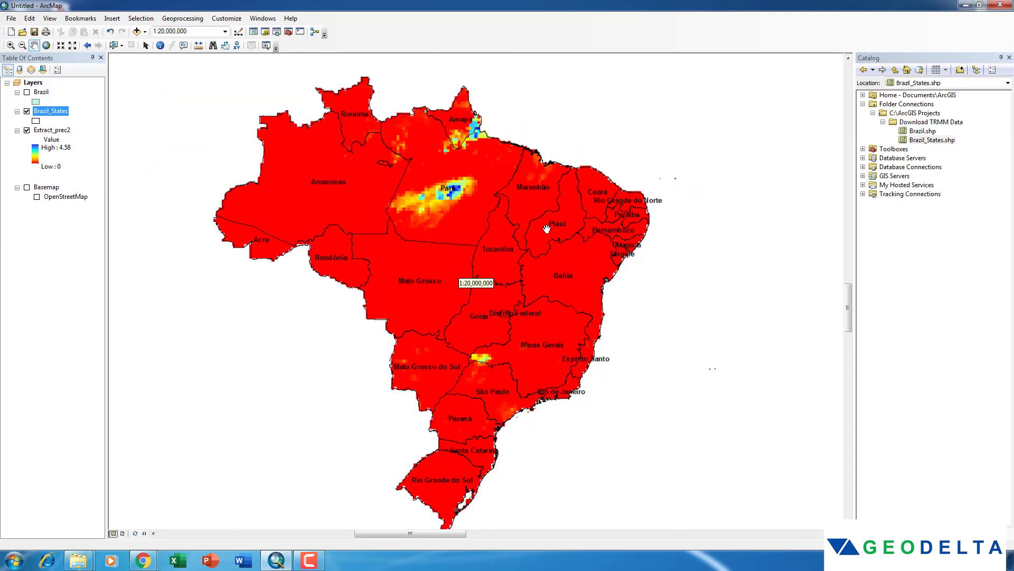